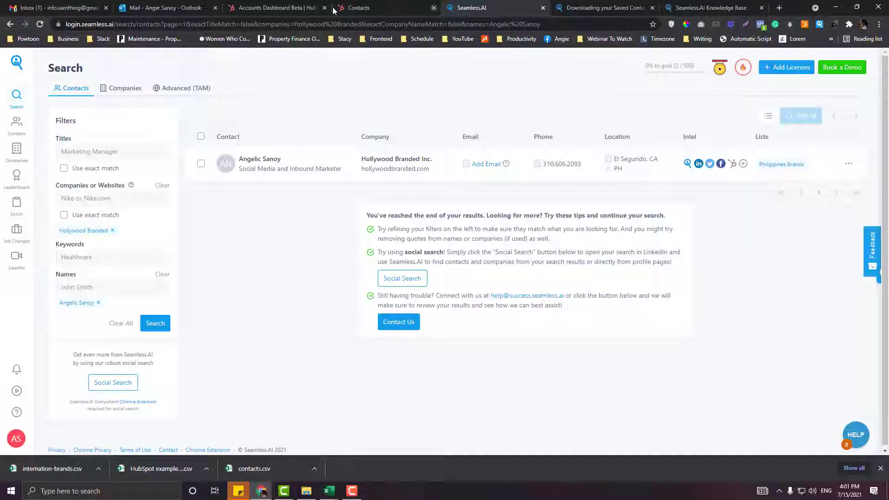
- Look over the HubSpot accounts list and the product features and customer stories on the Seamless.AI homepage
{"action": "left_click", "coordinate": [303, 8]}
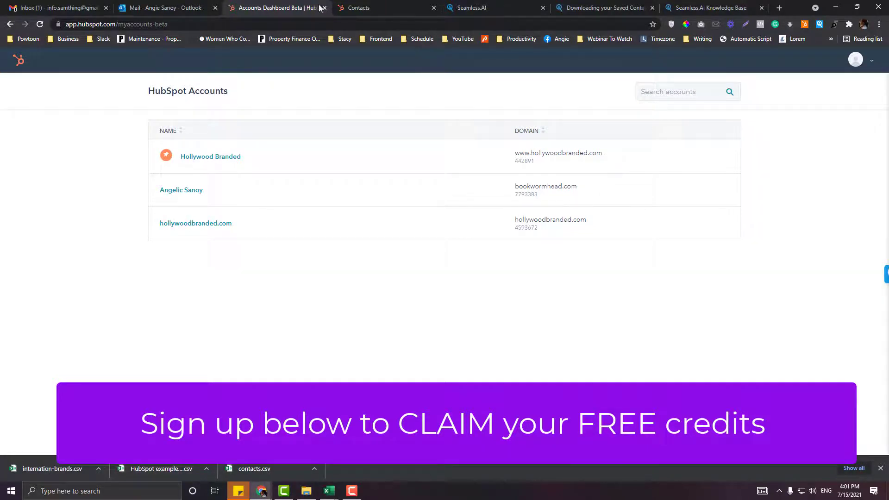
{"action": "left_click", "coordinate": [476, 8]}
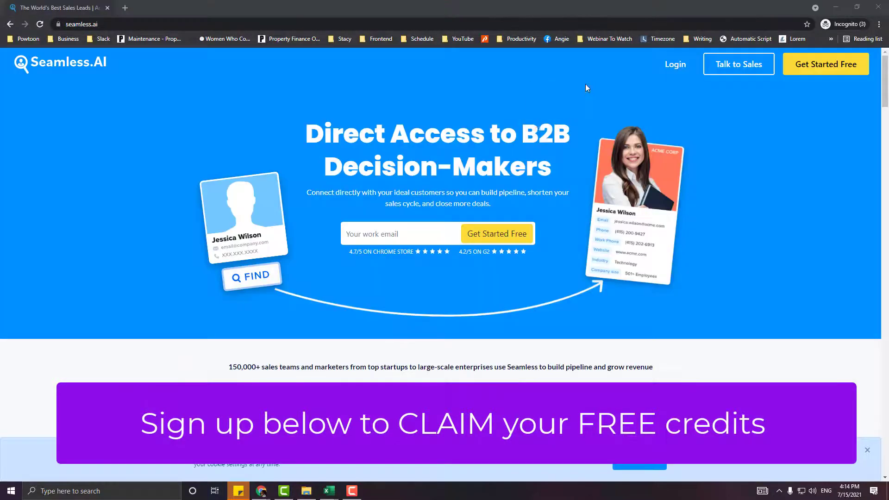
{"action": "scroll", "coordinate": [485, 189], "scroll_direction": "down", "scroll_amount": 10}
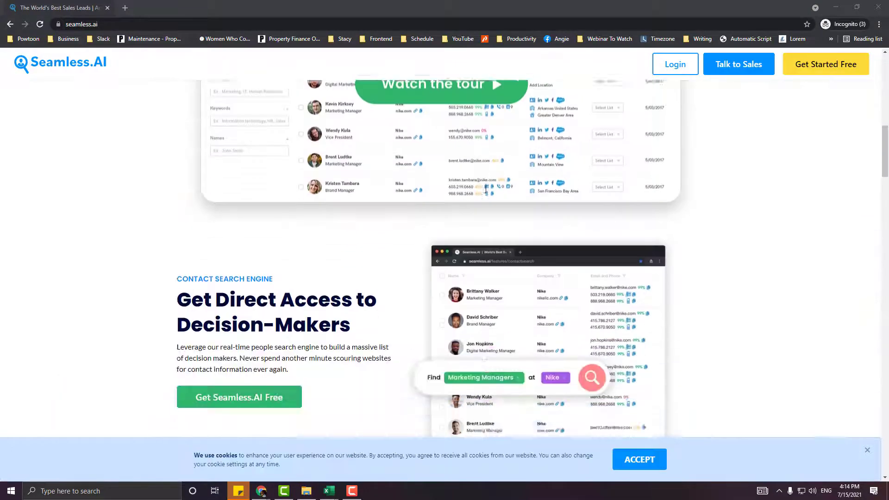
{"action": "scroll", "coordinate": [485, 189], "scroll_direction": "down", "scroll_amount": 20}
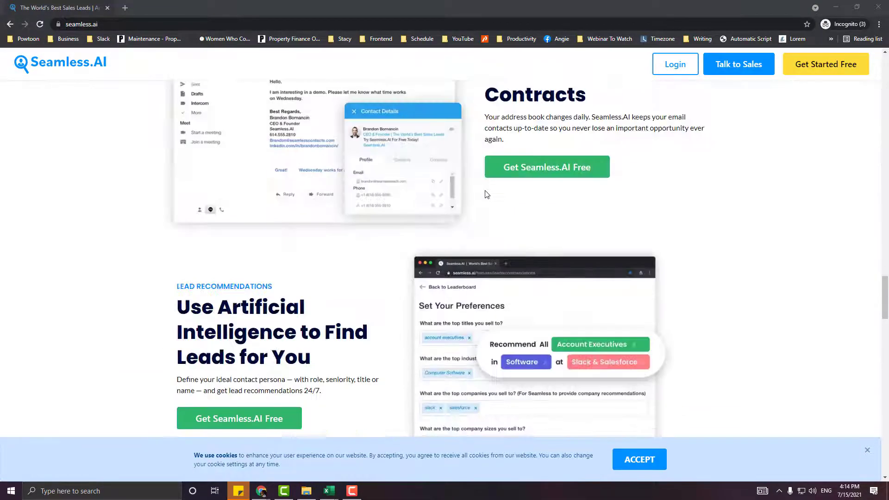
{"action": "scroll", "coordinate": [485, 195], "scroll_direction": "down", "scroll_amount": 20}
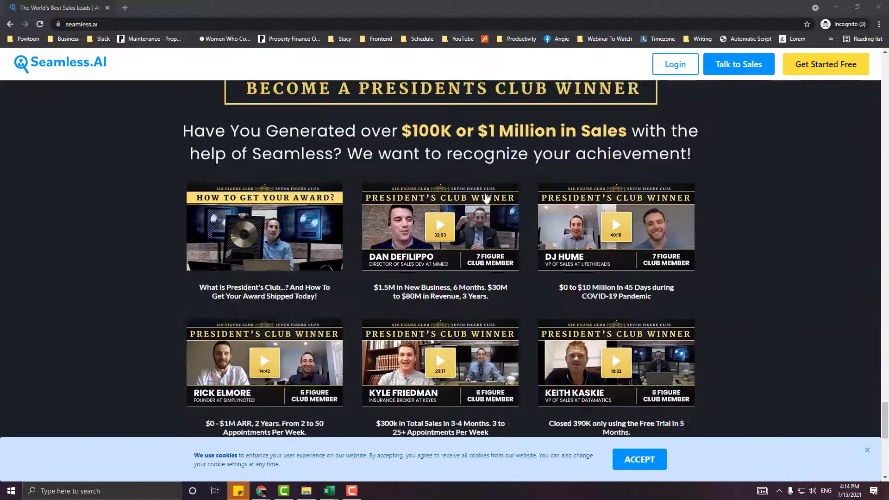
{"action": "scroll", "coordinate": [485, 198], "scroll_direction": "down", "scroll_amount": 15}
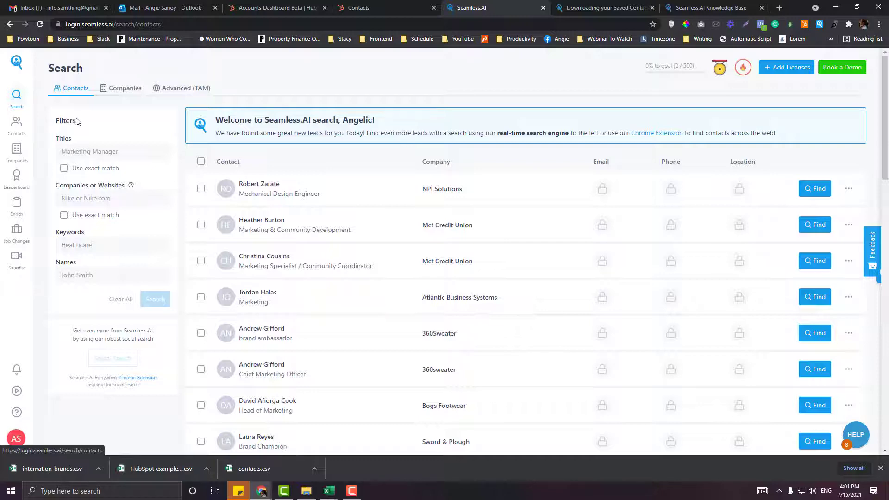
{"action": "scroll", "coordinate": [90, 200], "scroll_direction": "down", "scroll_amount": 2}
{"action": "scroll", "coordinate": [81, 131], "scroll_direction": "up", "scroll_amount": 2}
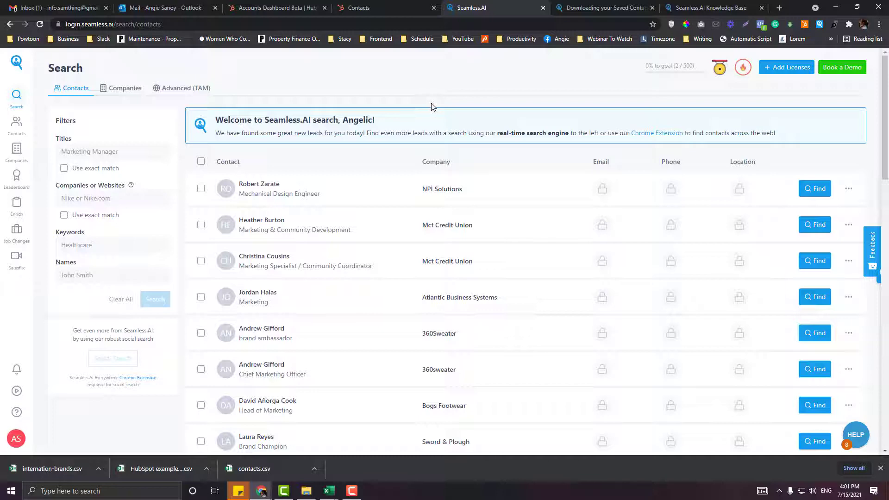
{"action": "left_click", "coordinate": [780, 7]}
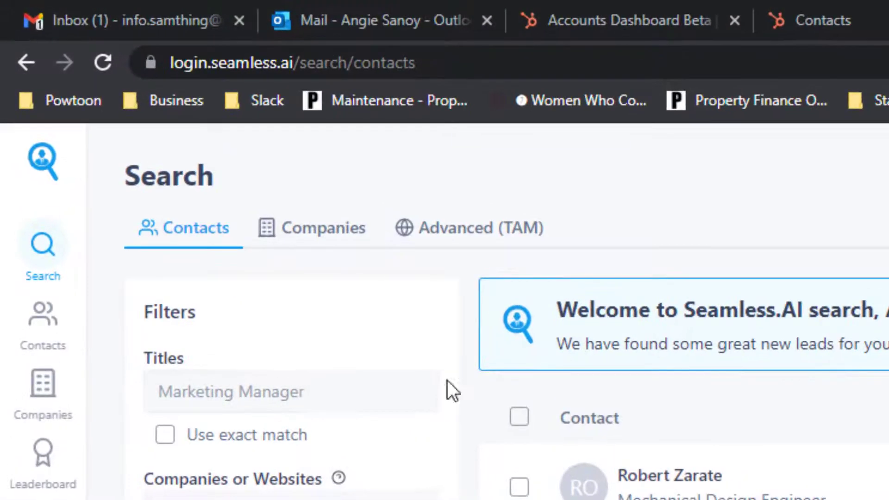
- Add CEO as a title filter for the contact search
{"action": "left_click", "coordinate": [284, 395]}
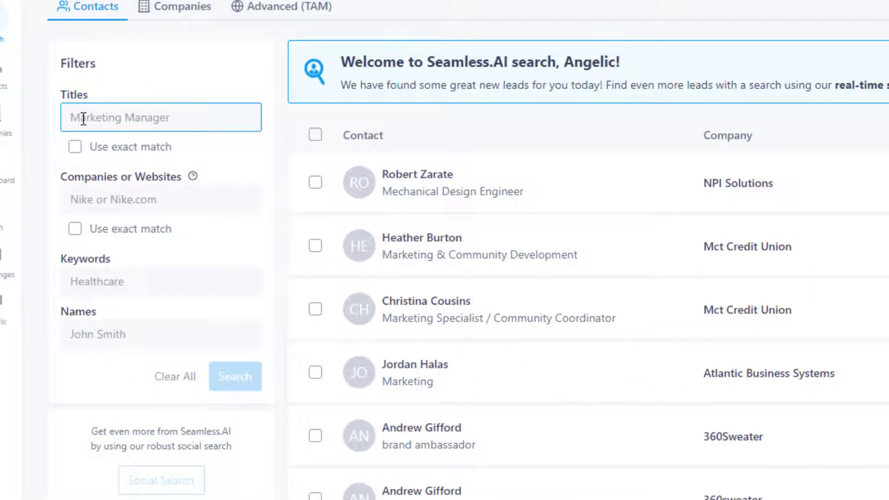
{"action": "type", "text": "CEO"}
{"action": "key", "text": "Return"}
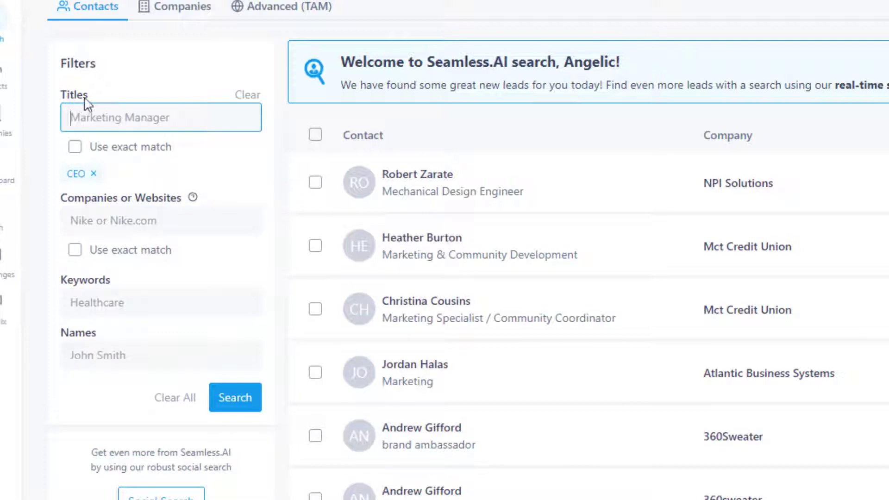
{"action": "scroll", "coordinate": [93, 253], "scroll_direction": "down", "scroll_amount": 2}
{"action": "scroll", "coordinate": [121, 139], "scroll_direction": "up", "scroll_amount": 2}
- Filter the contact search by the company Neil Patel and the keyword marketing
{"action": "left_click", "coordinate": [160, 219]}
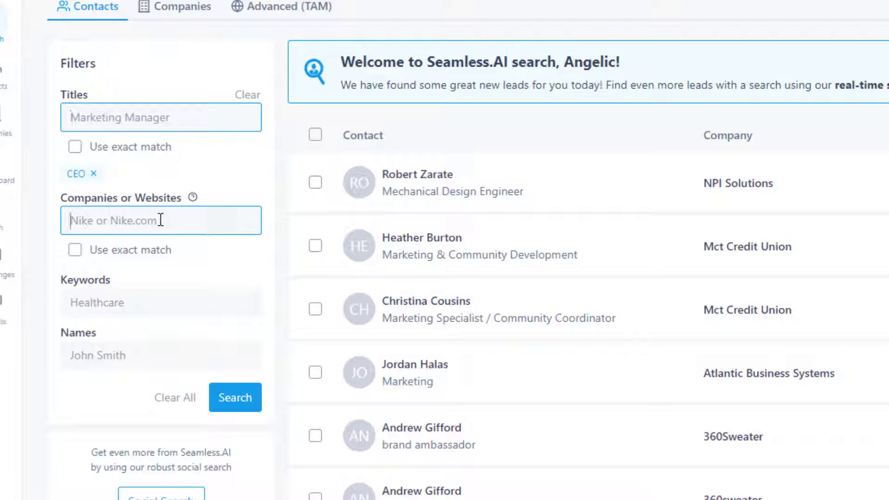
{"action": "type", "text": "Neil Patel"}
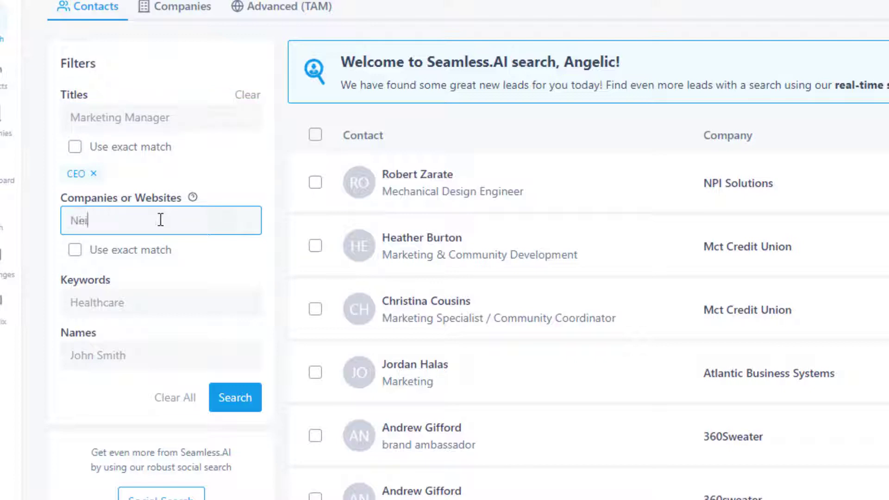
{"action": "key", "text": "Return"}
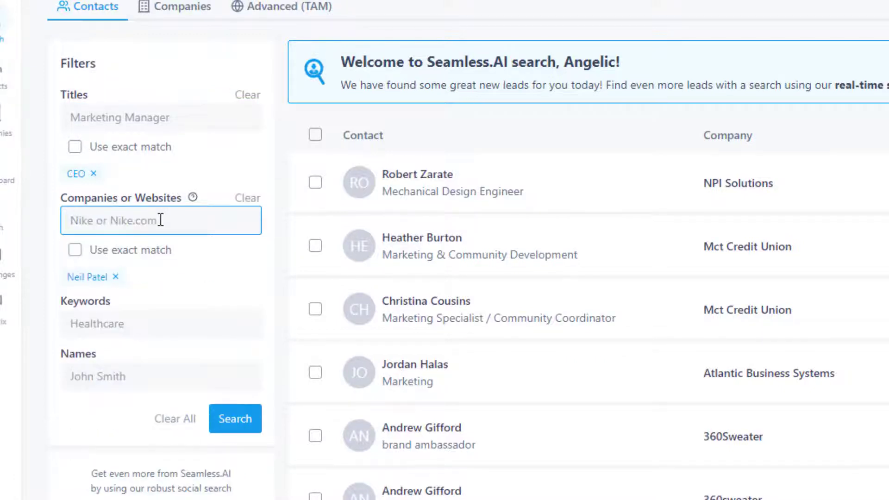
{"action": "left_click", "coordinate": [117, 329]}
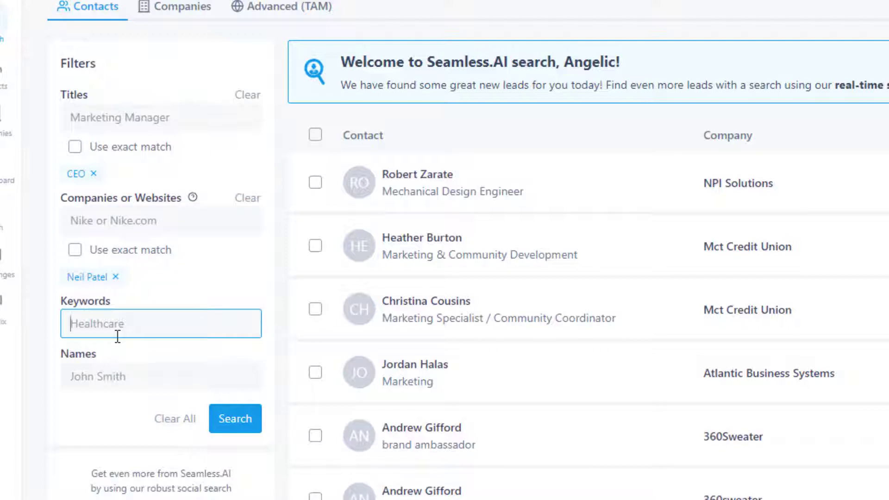
{"action": "type", "text": "marketing"}
{"action": "key", "text": "Return"}
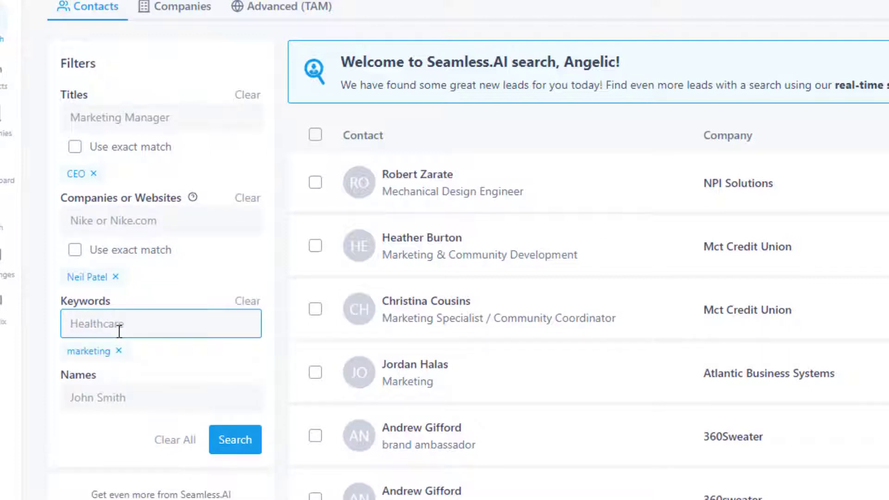
- Add the name neil patel to the search filters and run the contact search
{"action": "left_click", "coordinate": [125, 388]}
{"action": "type", "text": "neil patel"}
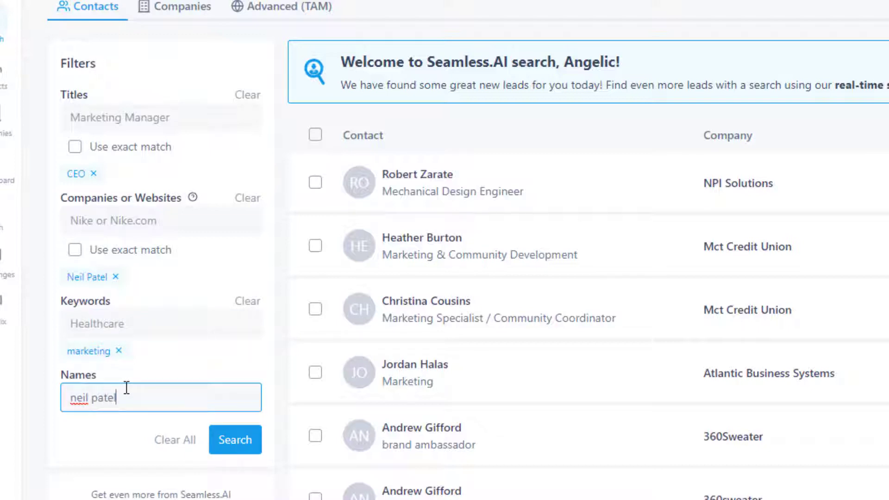
{"action": "key", "text": "Return"}
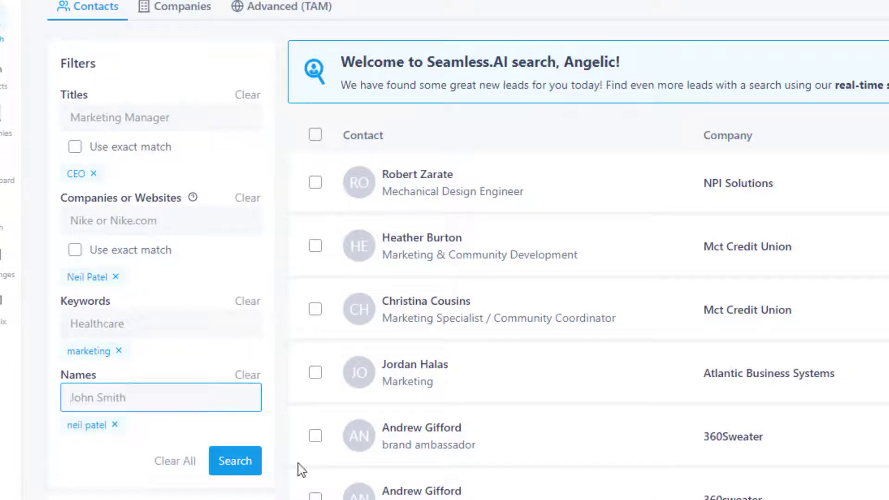
{"action": "left_click", "coordinate": [234, 460]}
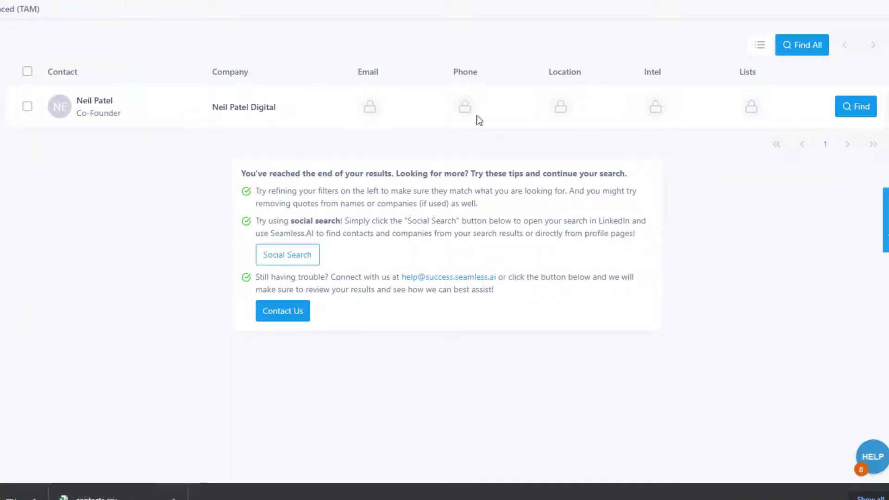
- Retrieve the contact details for the Neil Patel Digital co-founder and assign the contact to the Podcast Outreach list
{"action": "left_click", "coordinate": [862, 111]}
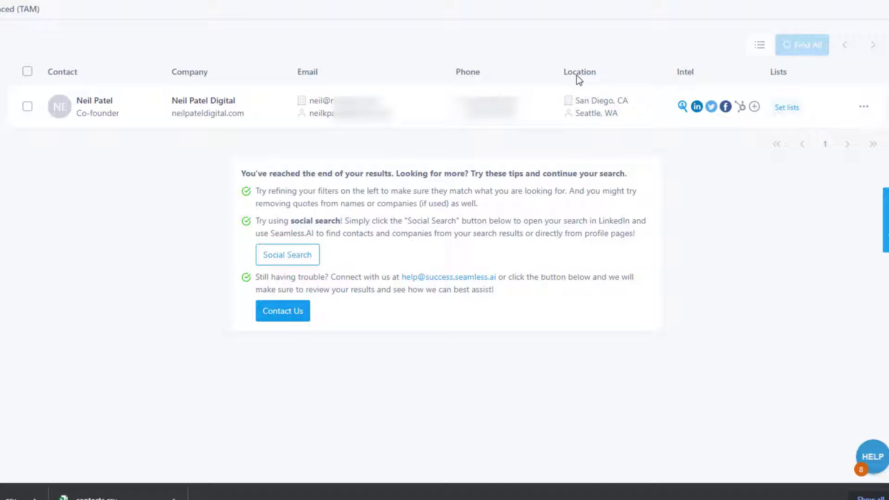
{"action": "left_click", "coordinate": [787, 107]}
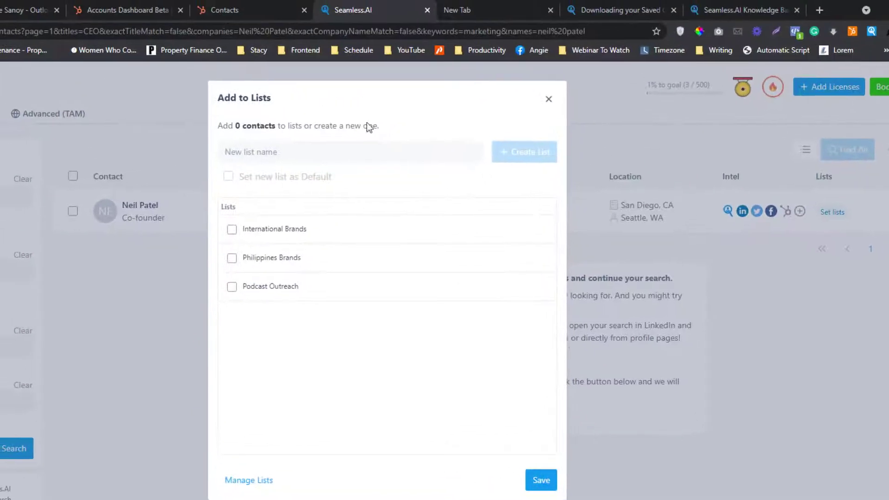
{"action": "left_click", "coordinate": [249, 149]}
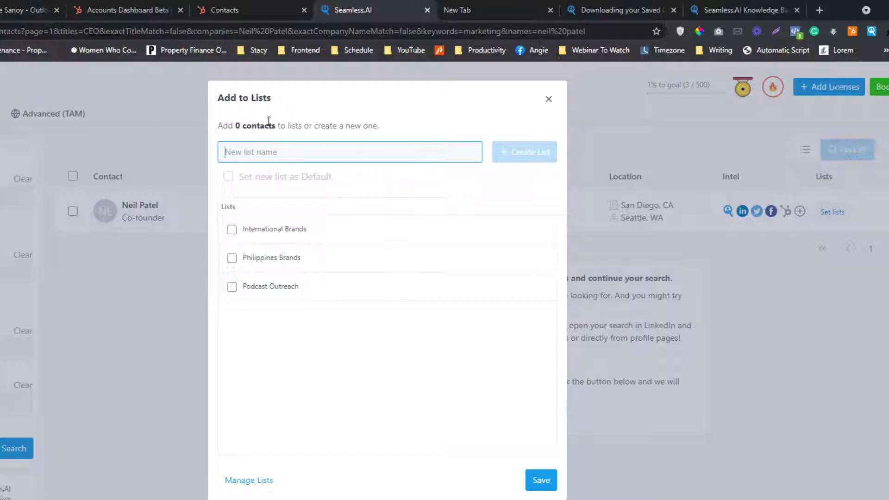
{"action": "left_click", "coordinate": [230, 291]}
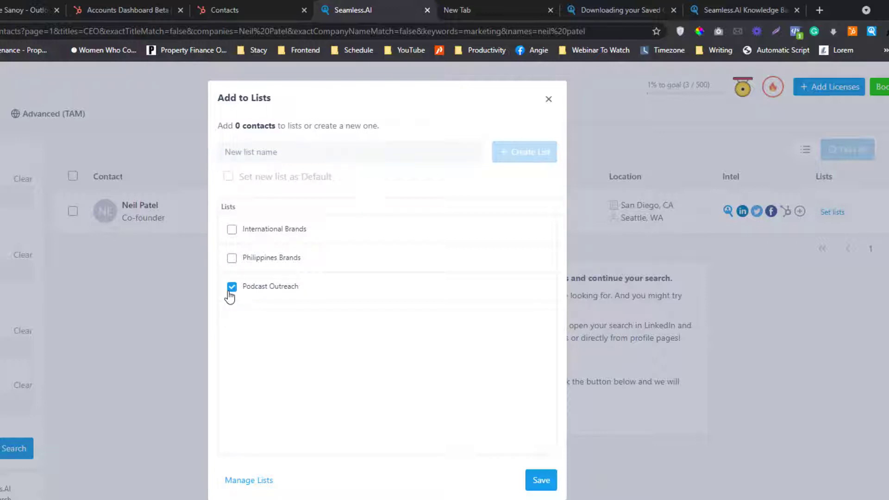
{"action": "left_click", "coordinate": [229, 292]}
{"action": "left_click", "coordinate": [230, 292]}
{"action": "left_click", "coordinate": [537, 481]}
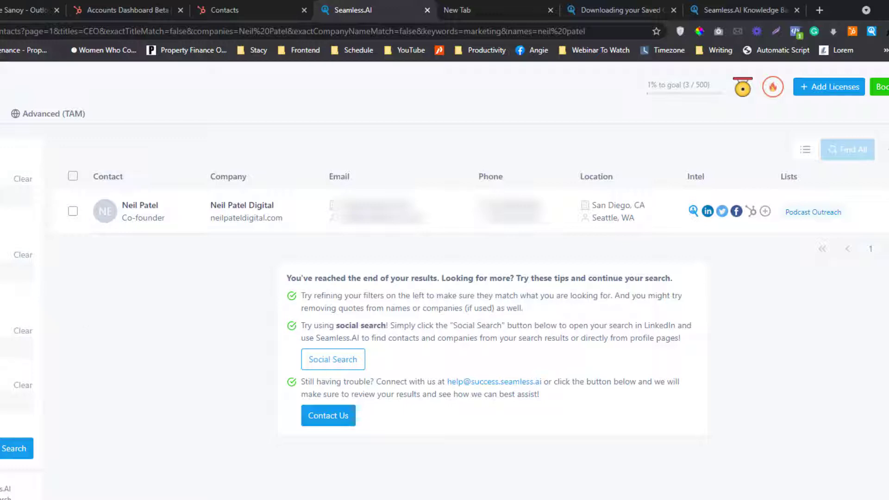
- Open the saved contacts and look through the available filters and contact entries
{"action": "left_click", "coordinate": [42, 126]}
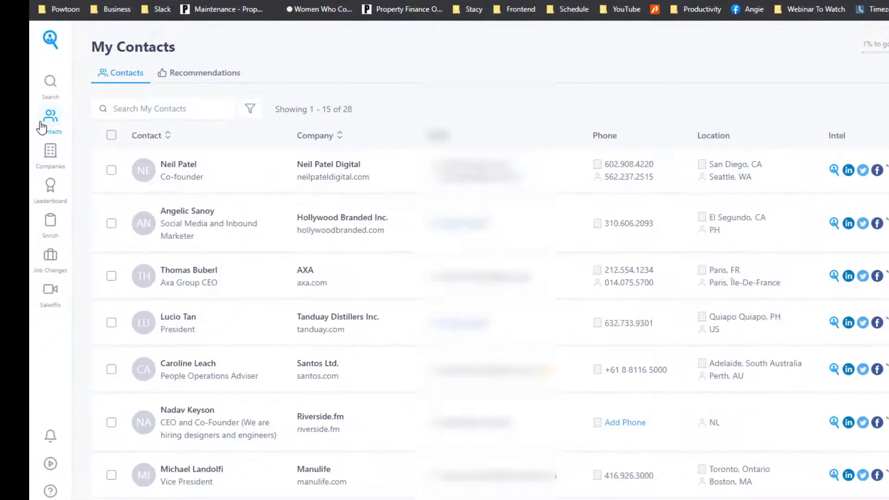
{"action": "left_click", "coordinate": [252, 109]}
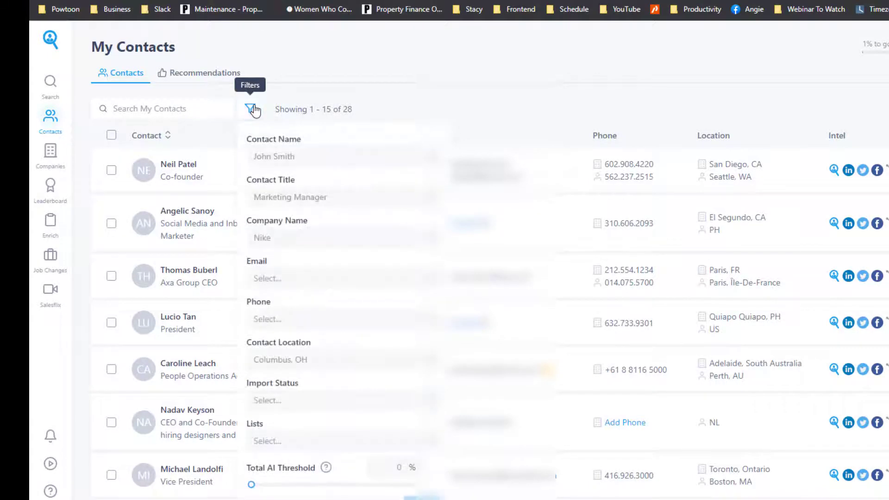
{"action": "left_click", "coordinate": [252, 110]}
{"action": "left_click", "coordinate": [251, 110]}
{"action": "left_click", "coordinate": [251, 110]}
{"action": "scroll", "coordinate": [173, 166], "scroll_direction": "down", "scroll_amount": 7}
{"action": "scroll", "coordinate": [174, 166], "scroll_direction": "up", "scroll_amount": 7}
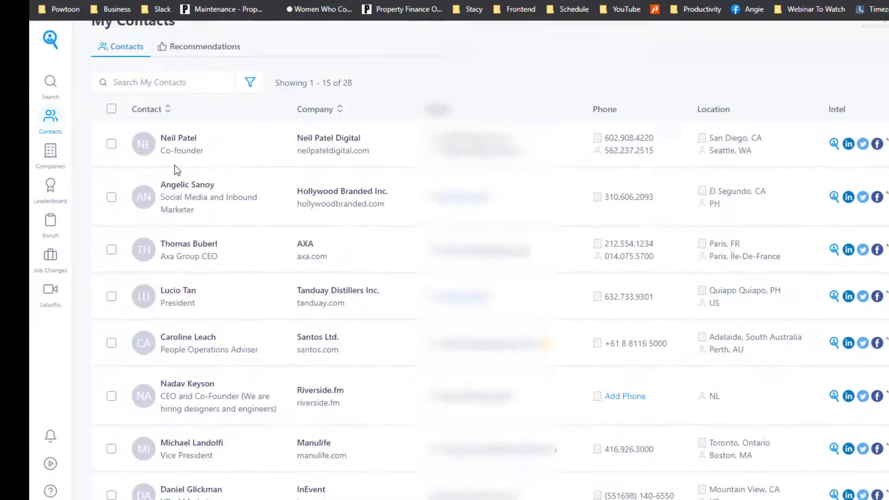
{"action": "mouse_move", "coordinate": [174, 165]}
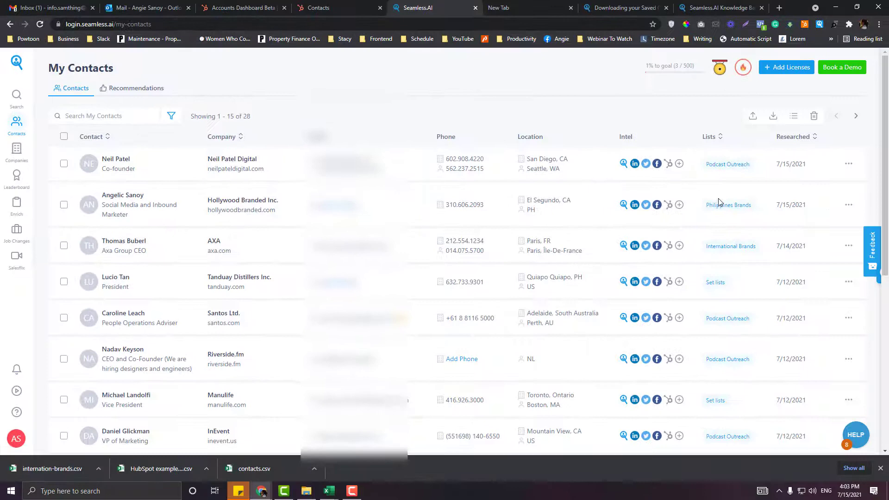
- Filter the saved contacts to show only the Podcast Outreach list
{"action": "left_click", "coordinate": [178, 119]}
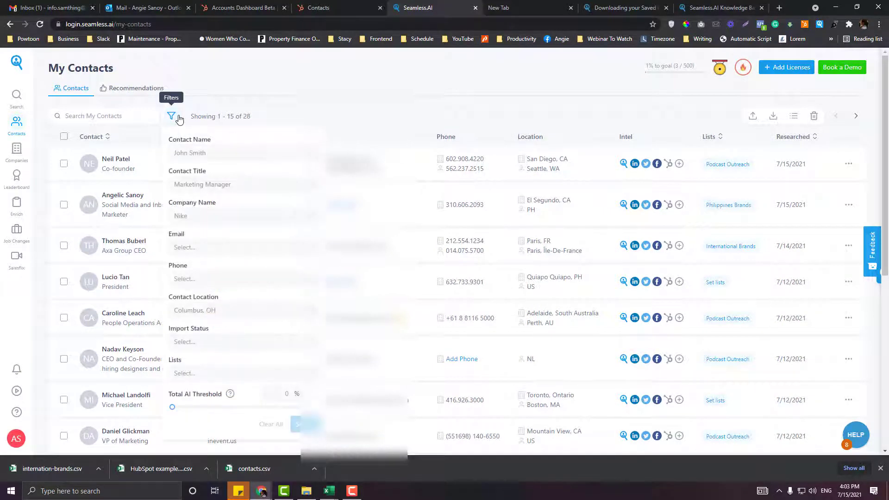
{"action": "scroll", "coordinate": [290, 325], "scroll_direction": "down", "scroll_amount": 2}
{"action": "left_click", "coordinate": [268, 286]}
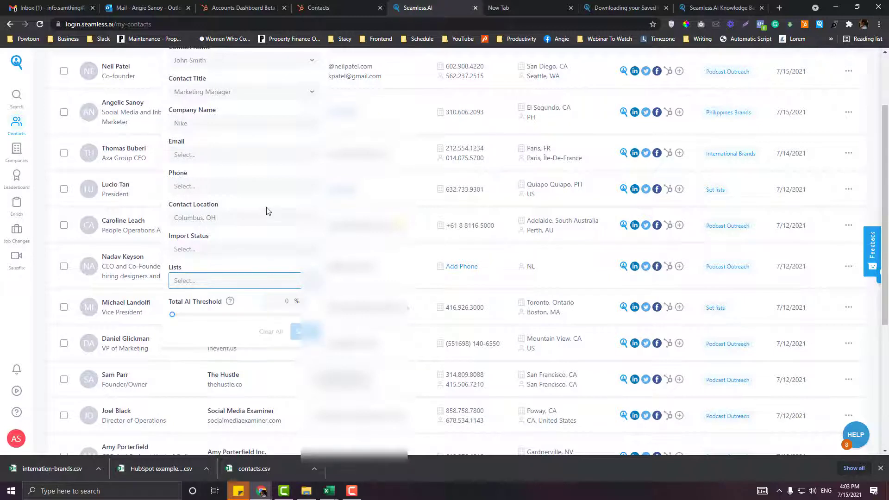
{"action": "left_click", "coordinate": [269, 281]}
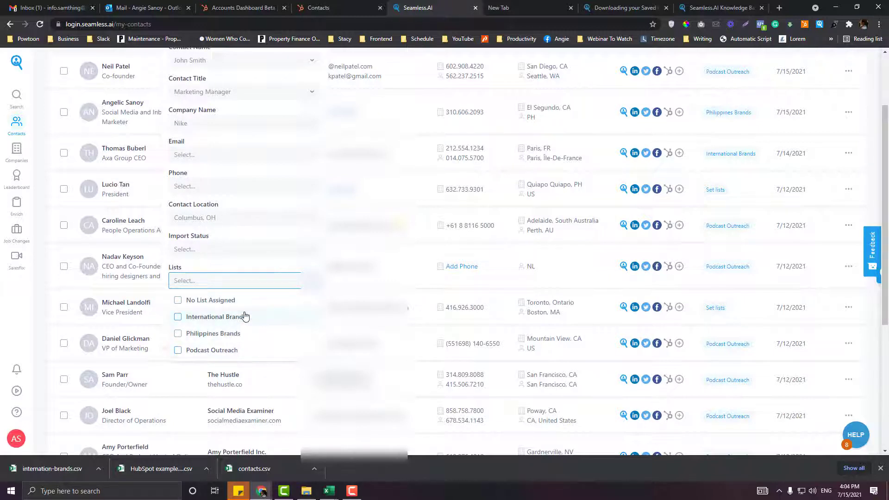
{"action": "left_click", "coordinate": [236, 354]}
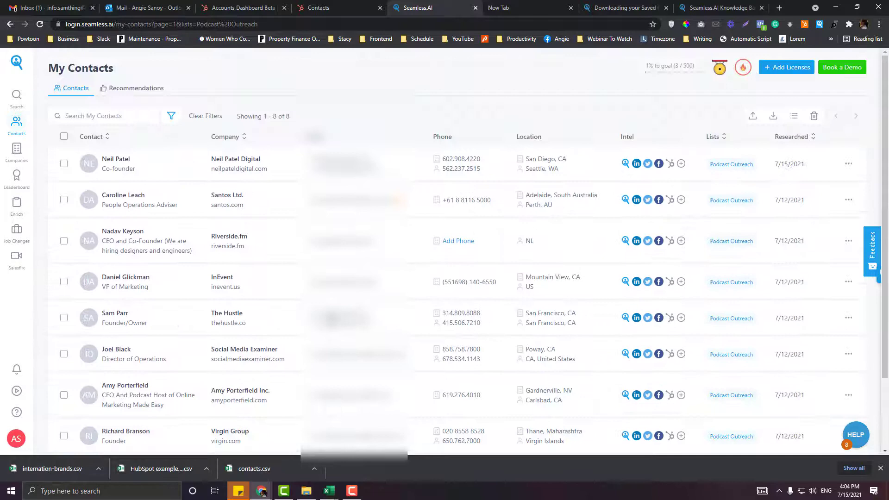
- Select all contacts in the filtered Podcast Outreach list and download them to a file named podcast-outreach
{"action": "scroll", "coordinate": [462, 250], "scroll_direction": "down", "scroll_amount": 1}
{"action": "scroll", "coordinate": [463, 250], "scroll_direction": "up", "scroll_amount": 2}
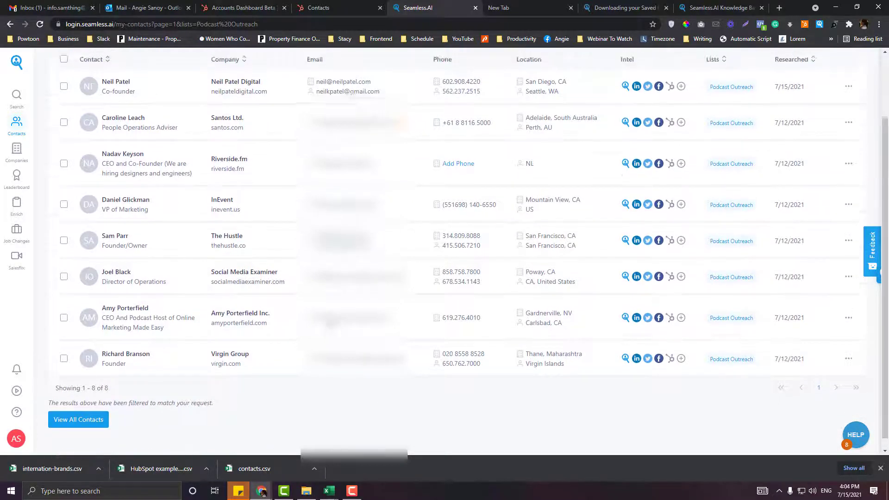
{"action": "scroll", "coordinate": [612, 379], "scroll_direction": "down", "scroll_amount": 2}
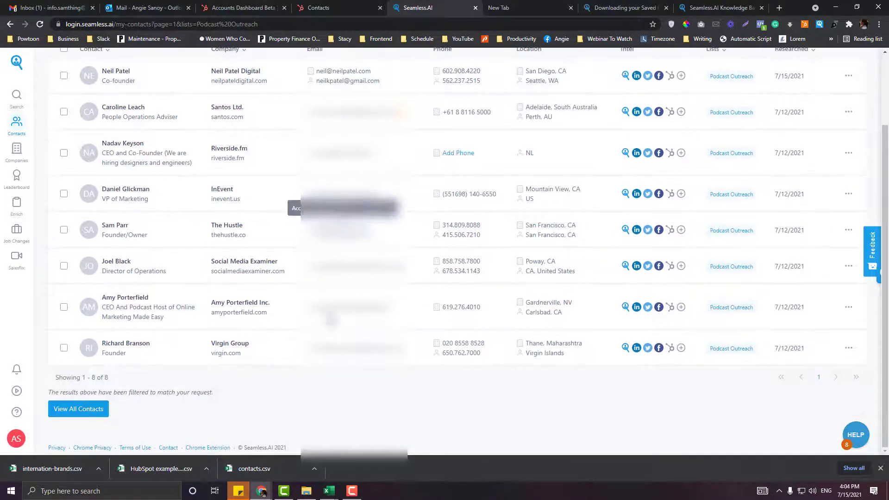
{"action": "scroll", "coordinate": [612, 378], "scroll_direction": "up", "scroll_amount": 2}
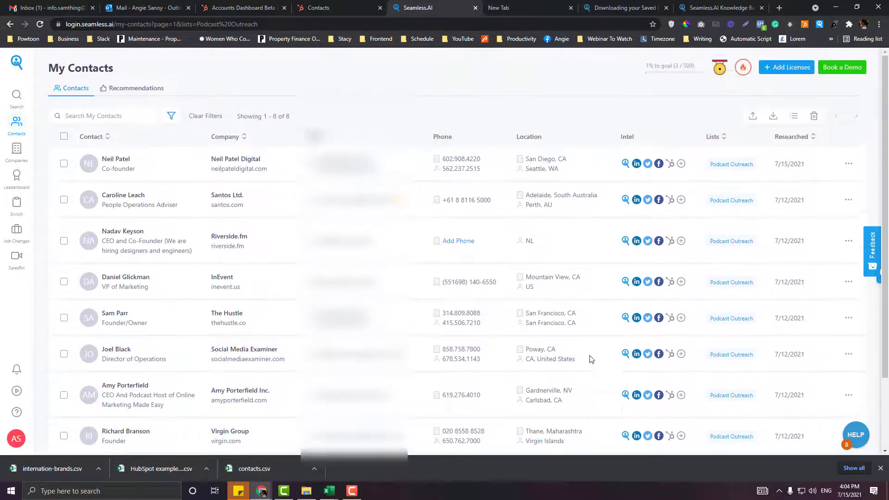
{"action": "left_click", "coordinate": [64, 136]}
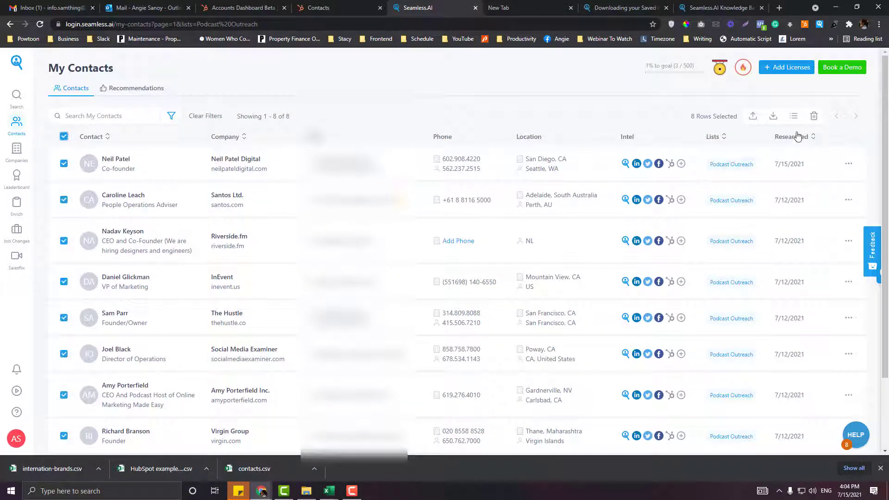
{"action": "left_click", "coordinate": [777, 117]}
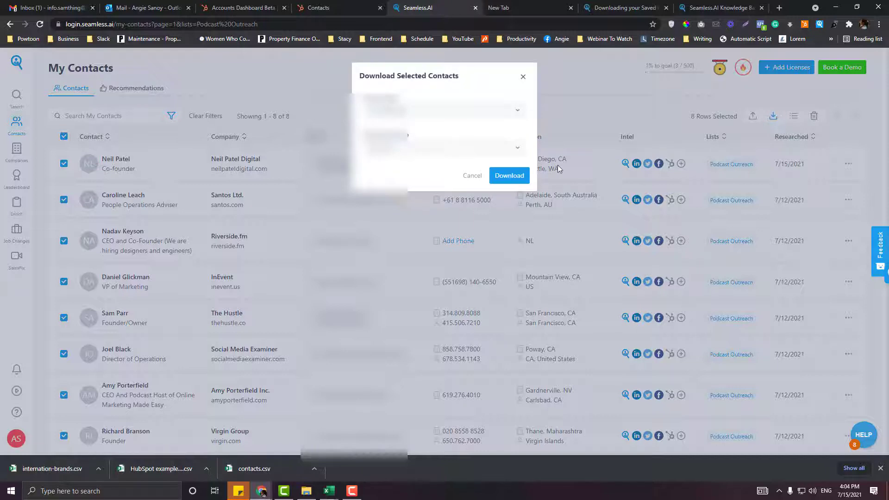
{"action": "left_click", "coordinate": [504, 175]}
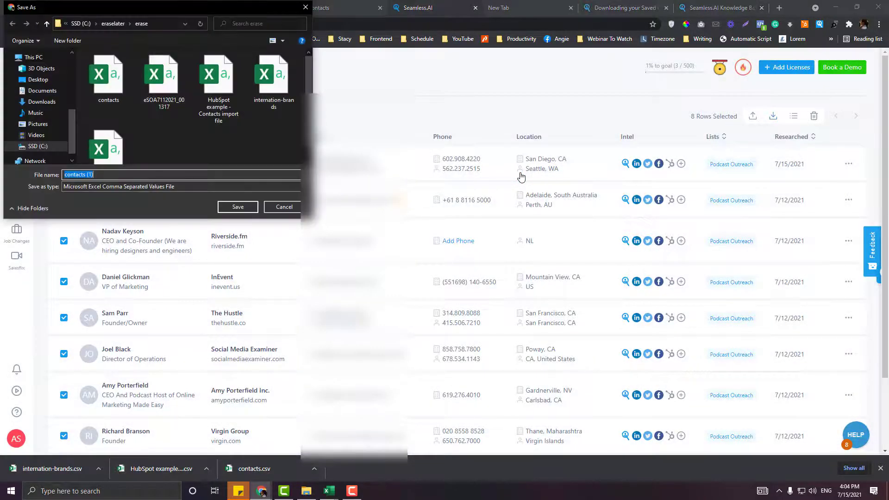
{"action": "type", "text": "podcast-outreach"}
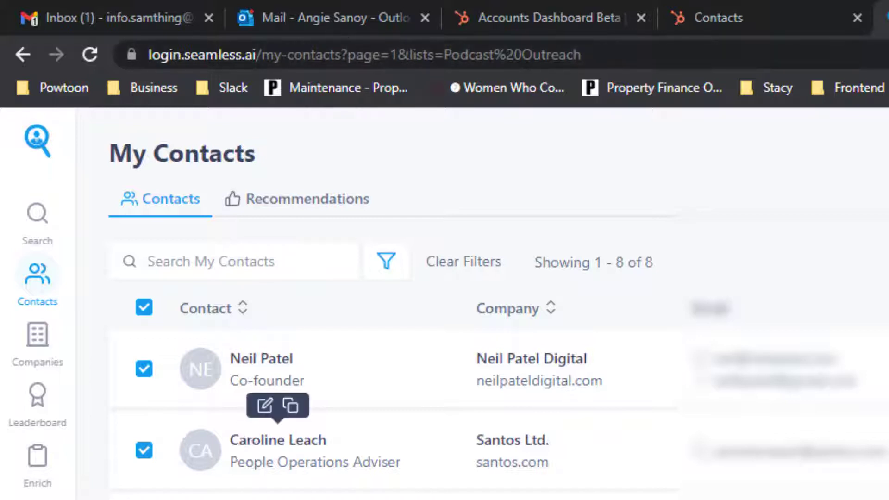
- Switch to the podcast-outreach file in Excel and delete the Research Date column
{"action": "key", "text": "alt+Tab"}
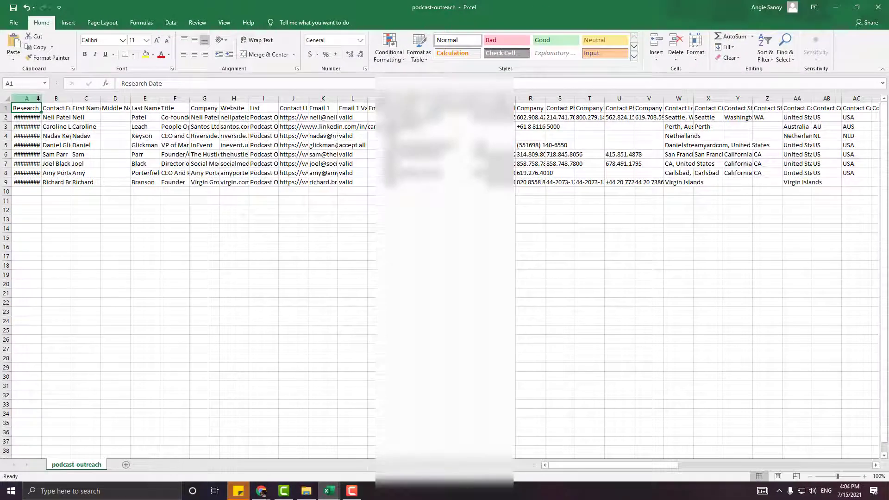
{"action": "double_click", "coordinate": [42, 99]}
{"action": "left_click", "coordinate": [69, 228]}
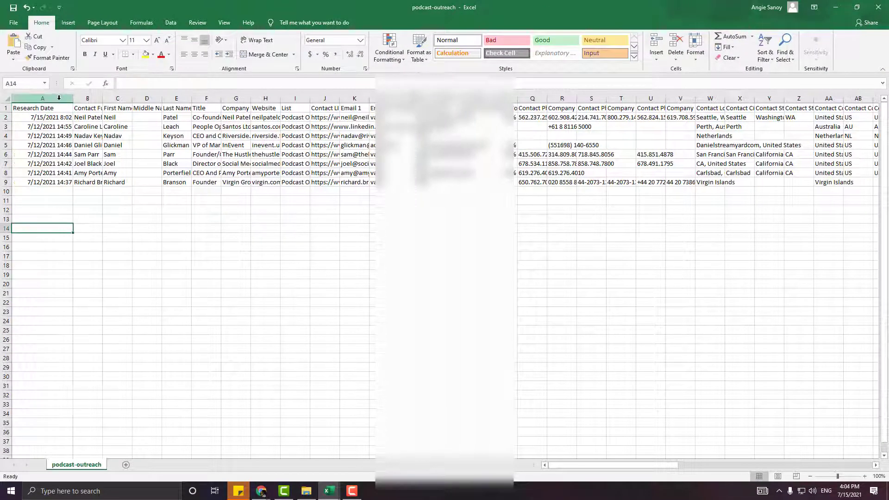
{"action": "left_click_drag", "start_coordinate": [42, 99], "coordinate": [50, 183]}
{"action": "right_click", "coordinate": [54, 123]}
{"action": "left_click", "coordinate": [74, 202]}
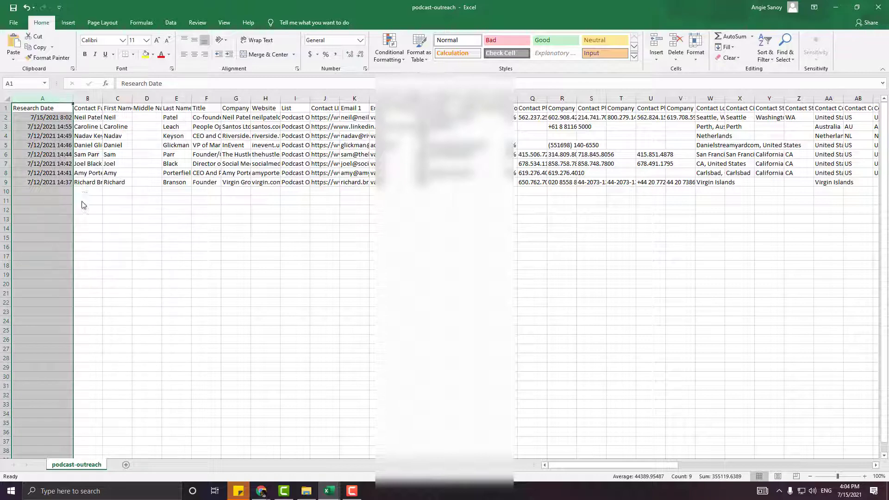
- Delete the Middle Name column together with the stray blank column inserted before it
{"action": "left_click", "coordinate": [83, 99]}
{"action": "right_click", "coordinate": [79, 100]}
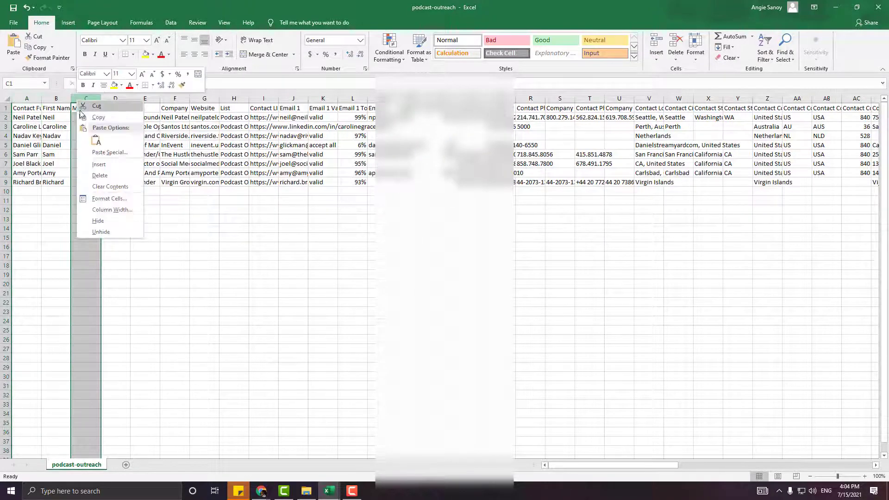
{"action": "left_click", "coordinate": [98, 164]}
{"action": "left_click_drag", "start_coordinate": [85, 98], "coordinate": [110, 106]}
{"action": "right_click", "coordinate": [104, 99]}
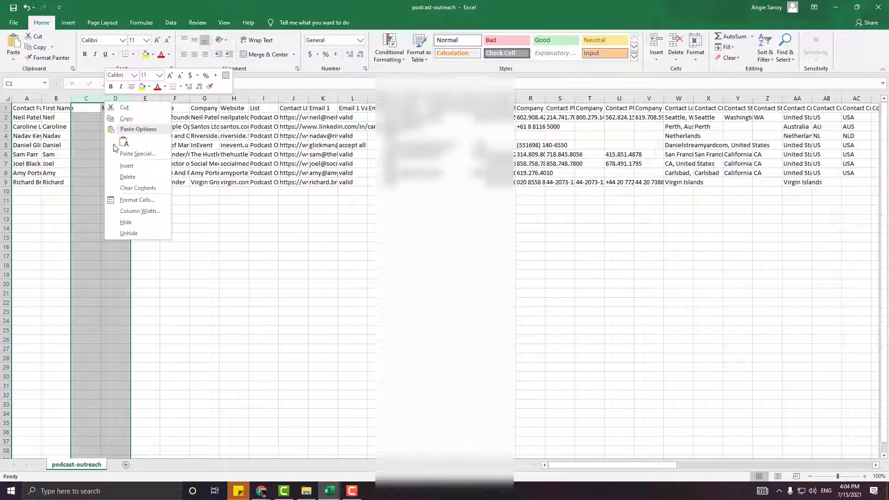
{"action": "left_click", "coordinate": [129, 183]}
- Widen the columns from Contact Full Name through Company Name - Cleaned to fit their contents
{"action": "left_click", "coordinate": [174, 108]}
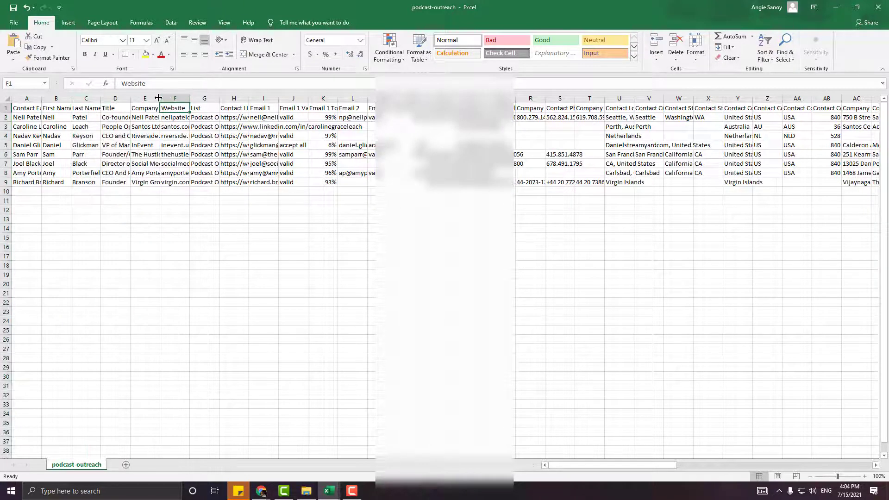
{"action": "left_click_drag", "start_coordinate": [160, 99], "coordinate": [193, 98]}
{"action": "left_click", "coordinate": [134, 99]}
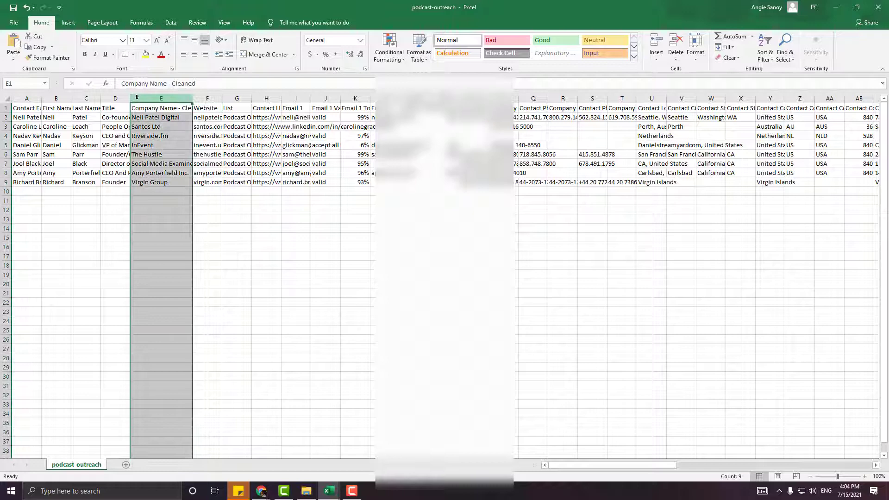
{"action": "mouse_move", "coordinate": [129, 98]}
{"action": "left_mouse_down"}
{"action": "mouse_move", "coordinate": [159, 98]}
{"action": "mouse_move", "coordinate": [133, 98]}
{"action": "left_mouse_up"}
{"action": "left_click_drag", "start_coordinate": [71, 98], "coordinate": [105, 98]}
{"action": "left_click", "coordinate": [33, 98]}
{"action": "left_click_drag", "start_coordinate": [42, 98], "coordinate": [86, 99]}
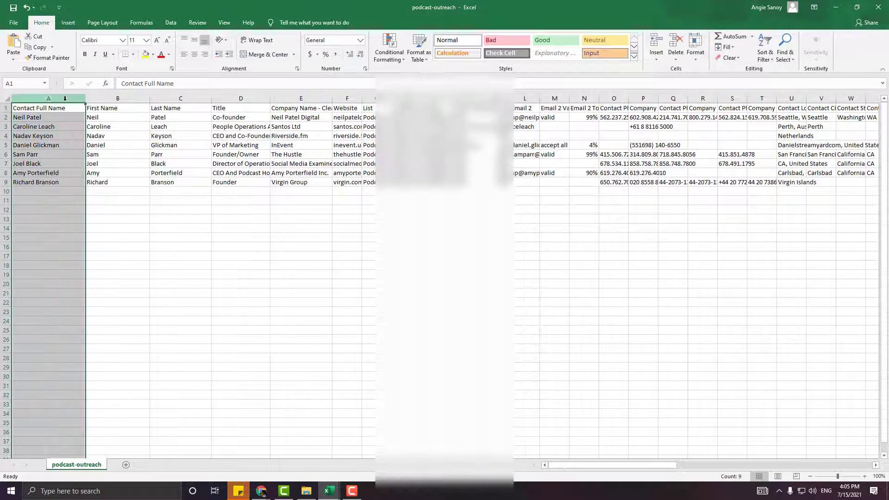
- Delete the Contact Full Name column and the block of columns from List through the last Email 1 column
{"action": "right_click", "coordinate": [49, 100]}
{"action": "left_click", "coordinate": [73, 176]}
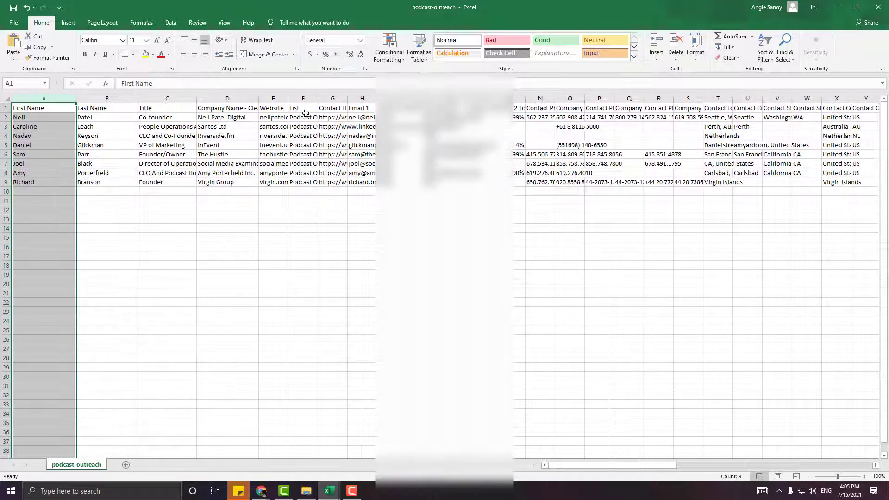
{"action": "left_click", "coordinate": [295, 107]}
{"action": "left_click_drag", "start_coordinate": [303, 98], "coordinate": [407, 98]}
{"action": "right_click", "coordinate": [408, 99]}
{"action": "left_click", "coordinate": [430, 176]}
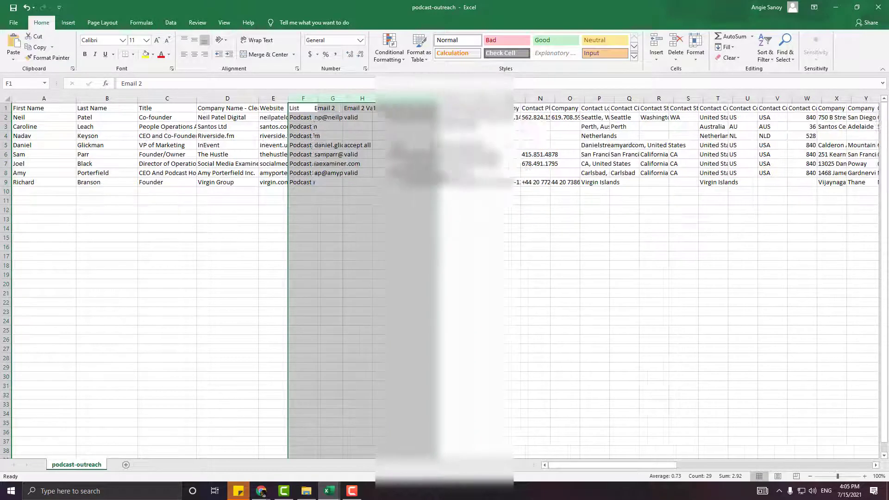
{"action": "left_click", "coordinate": [392, 98]}
{"action": "left_click", "coordinate": [365, 97]}
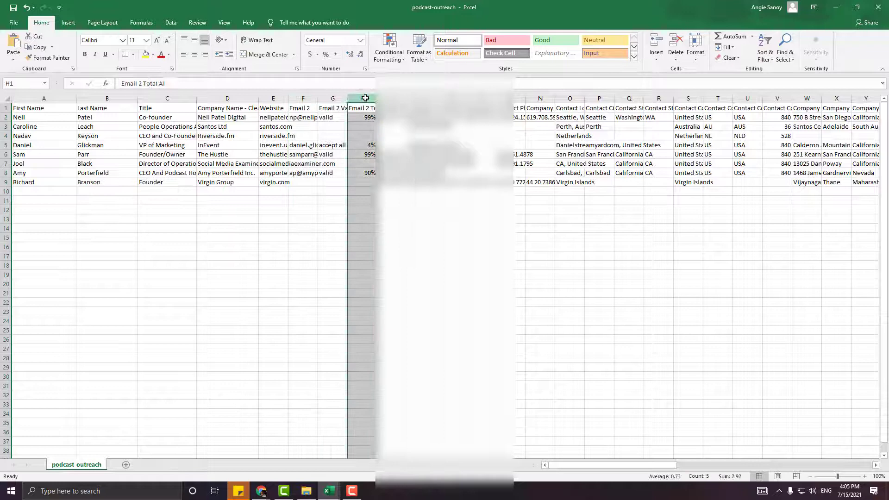
{"action": "left_click_drag", "start_coordinate": [332, 98], "coordinate": [662, 119]}
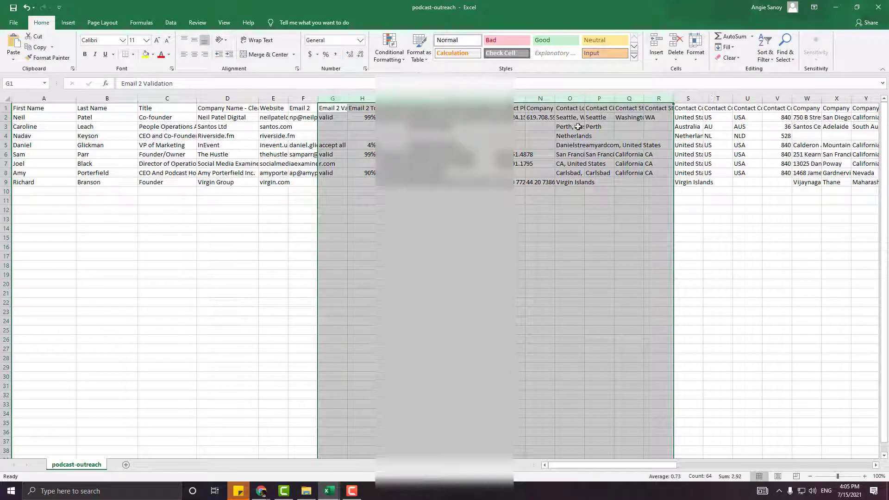
{"action": "right_click", "coordinate": [553, 130]}
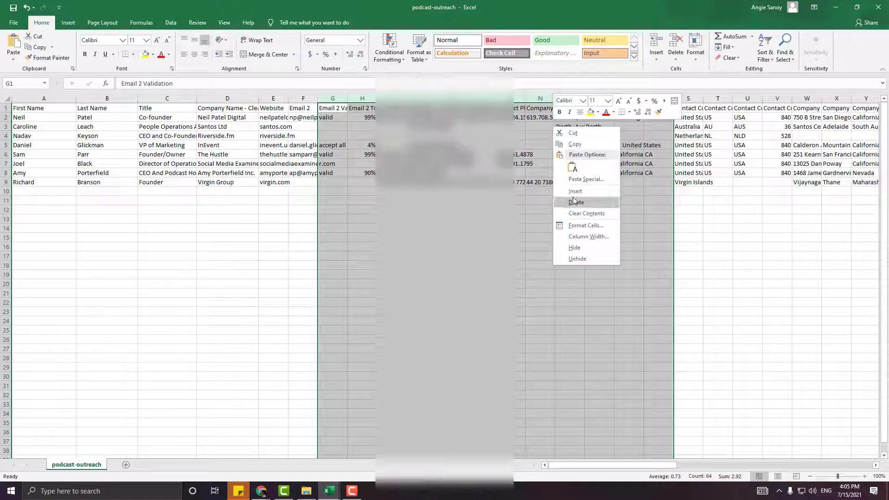
{"action": "key", "text": "Escape"}
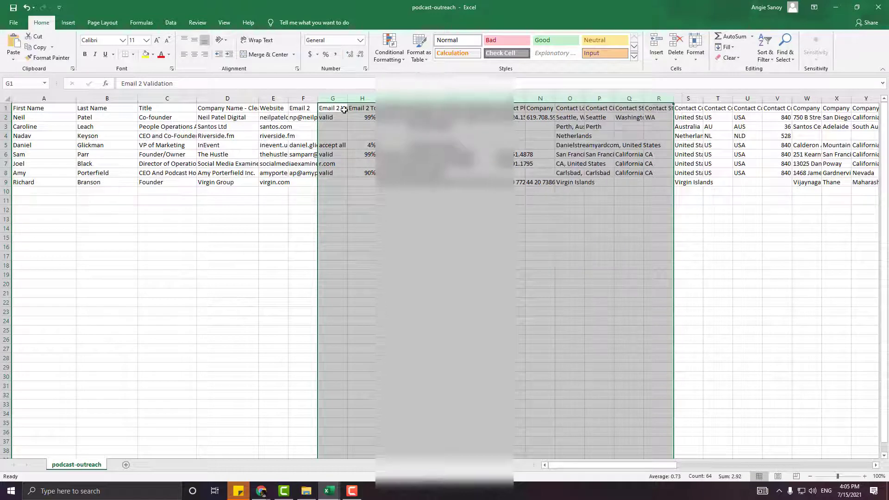
{"action": "left_click", "coordinate": [352, 491]}
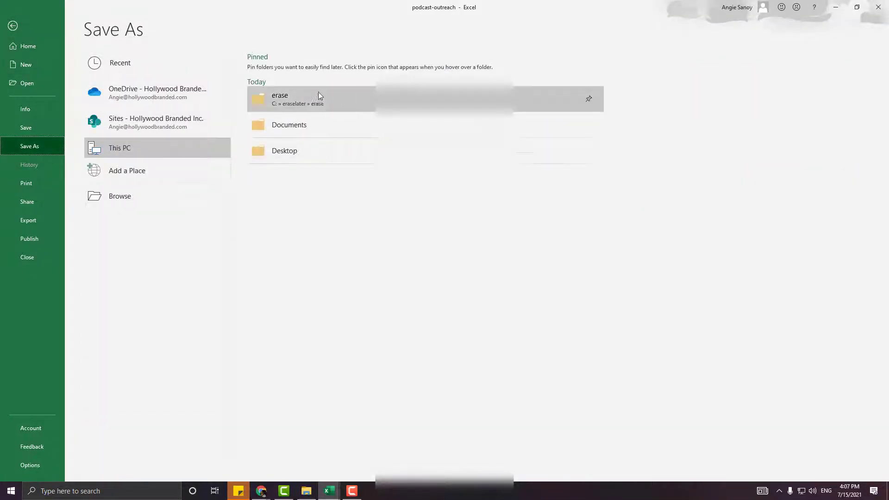
- Save the trimmed sheet as podcast-outreach in the erase folder, replacing the existing file and keeping the CSV (Comma delimited) format
{"action": "left_click", "coordinate": [301, 101]}
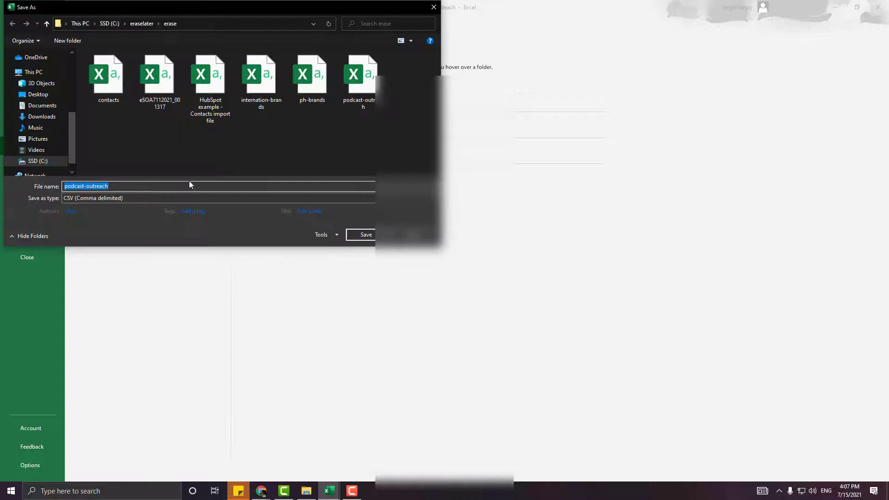
{"action": "left_click", "coordinate": [364, 234]}
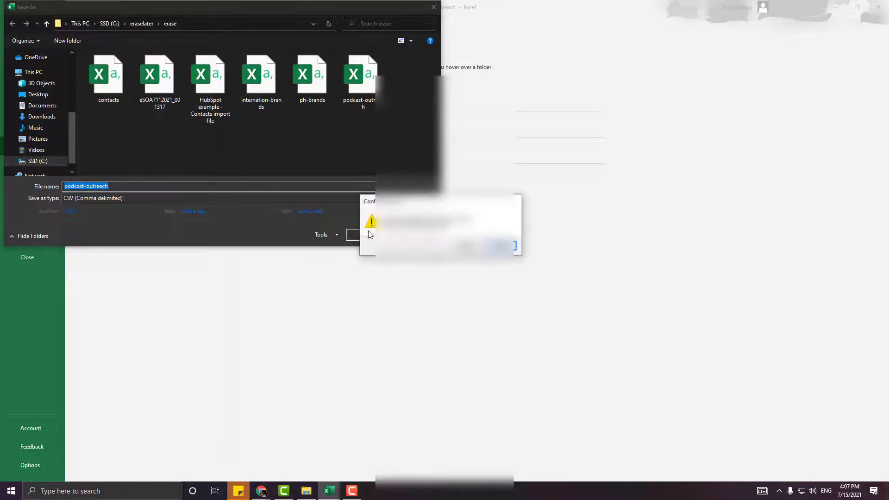
{"action": "key", "text": "alt+y"}
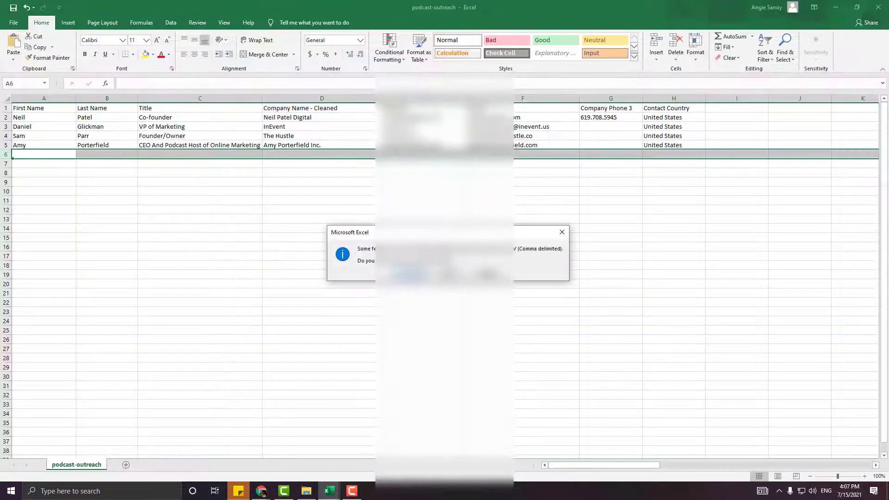
{"action": "left_click", "coordinate": [422, 275]}
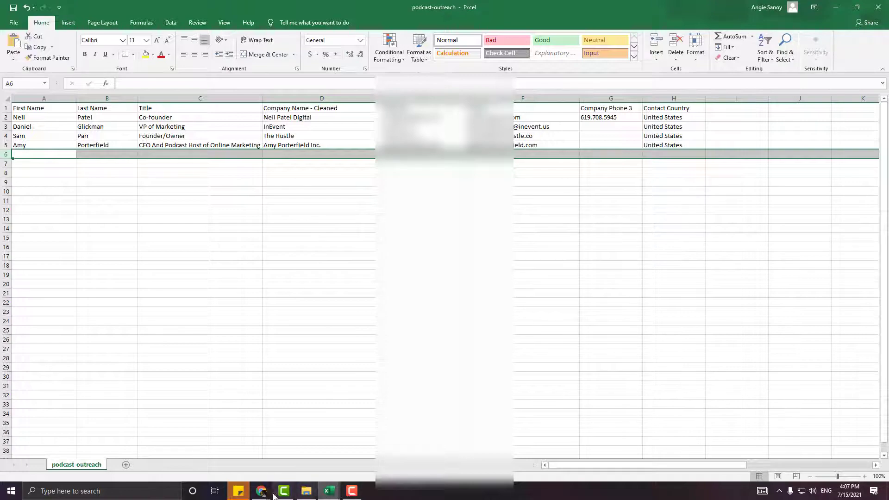
- Switch to HubSpot in Chrome and go through the contact lists to the Imports page
{"action": "mouse_move", "coordinate": [273, 495]}
{"action": "left_click", "coordinate": [187, 452]}
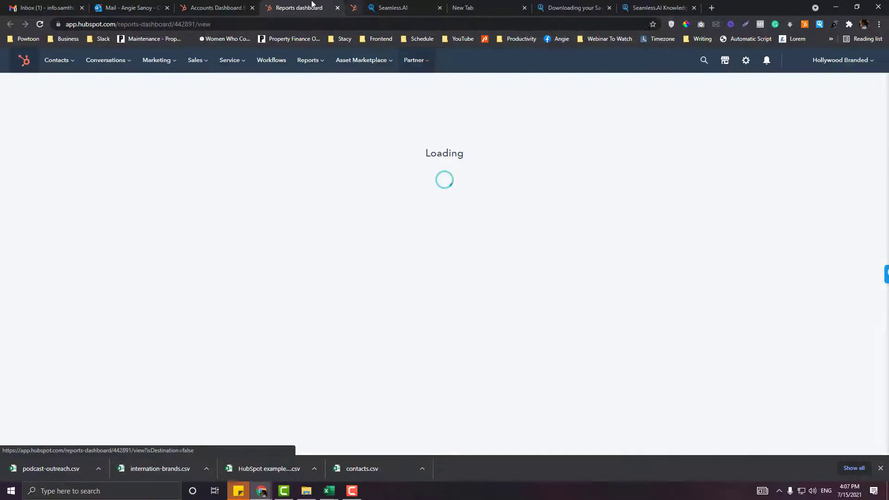
{"action": "left_click", "coordinate": [71, 63]}
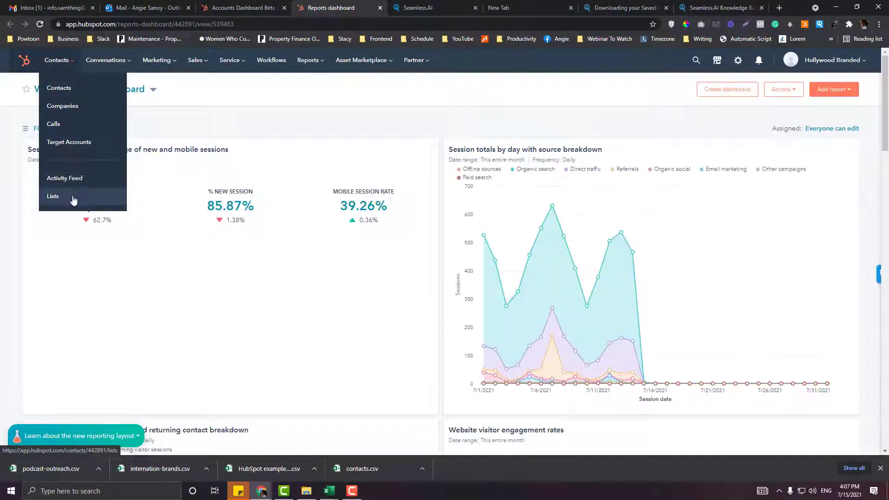
{"action": "left_click", "coordinate": [73, 197]}
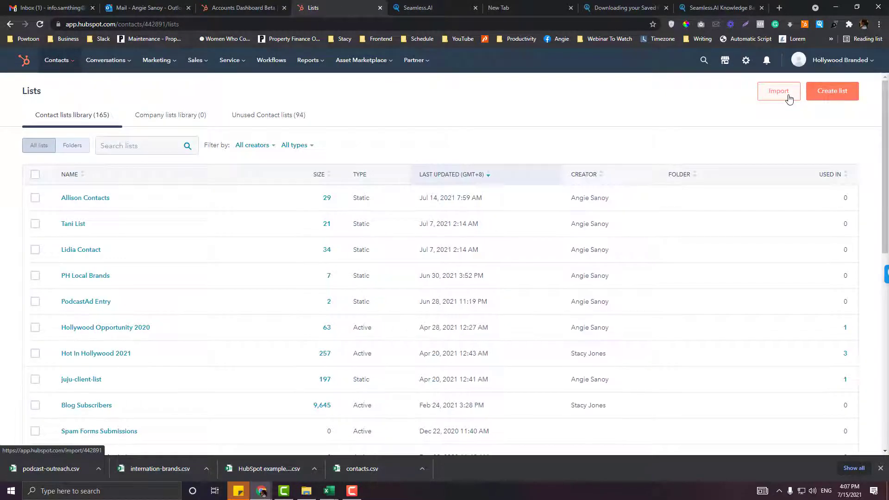
{"action": "left_click", "coordinate": [789, 99]}
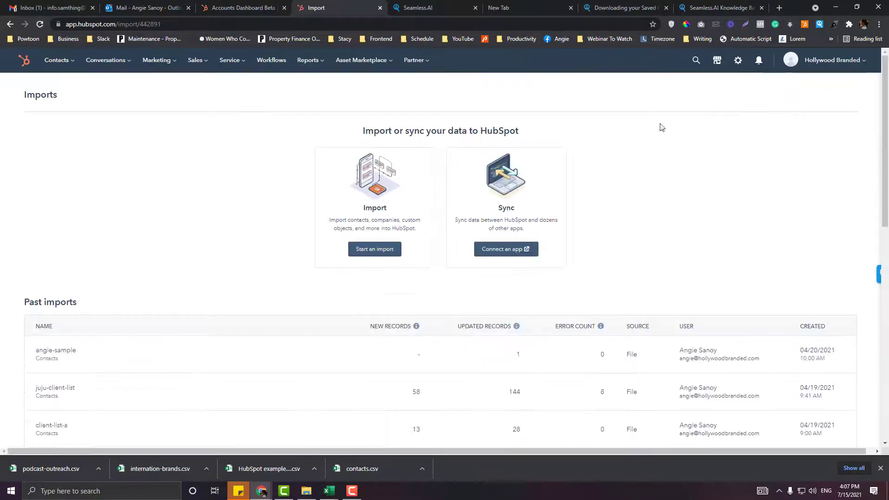
- Start a new import of a file from the computer and set it to one file
{"action": "left_click", "coordinate": [383, 250]}
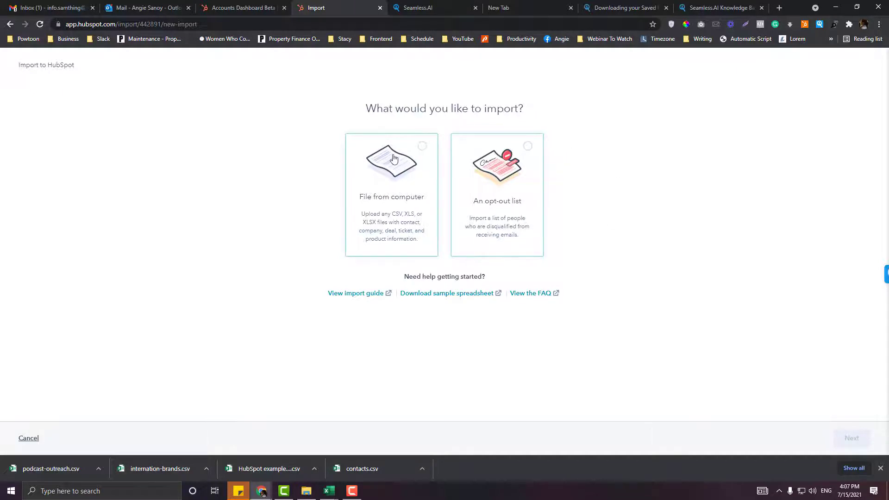
{"action": "left_click", "coordinate": [394, 198]}
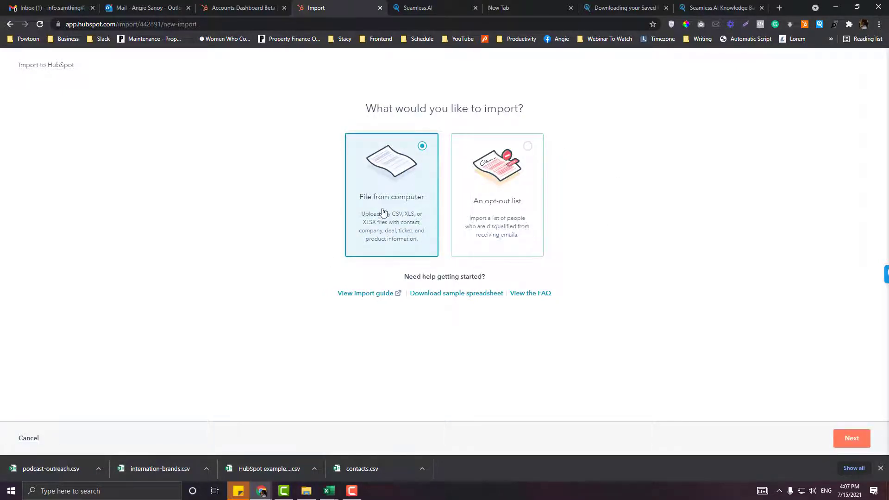
{"action": "left_click", "coordinate": [844, 437]}
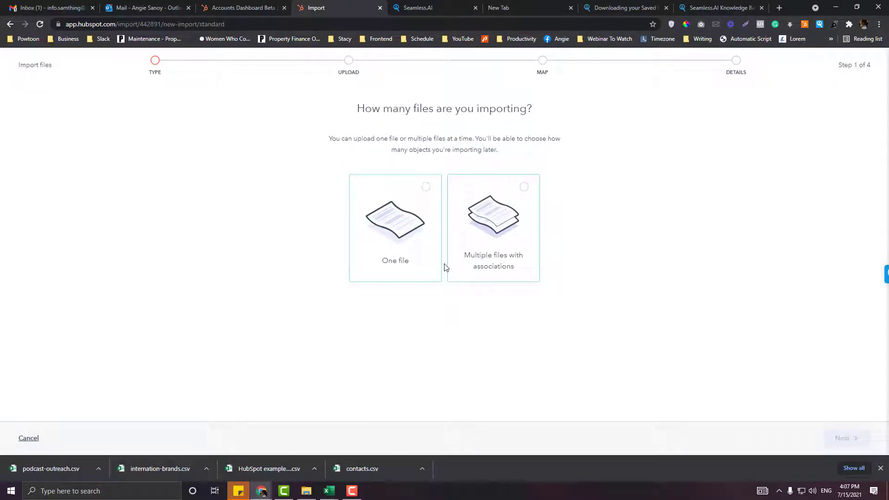
{"action": "left_click", "coordinate": [424, 232]}
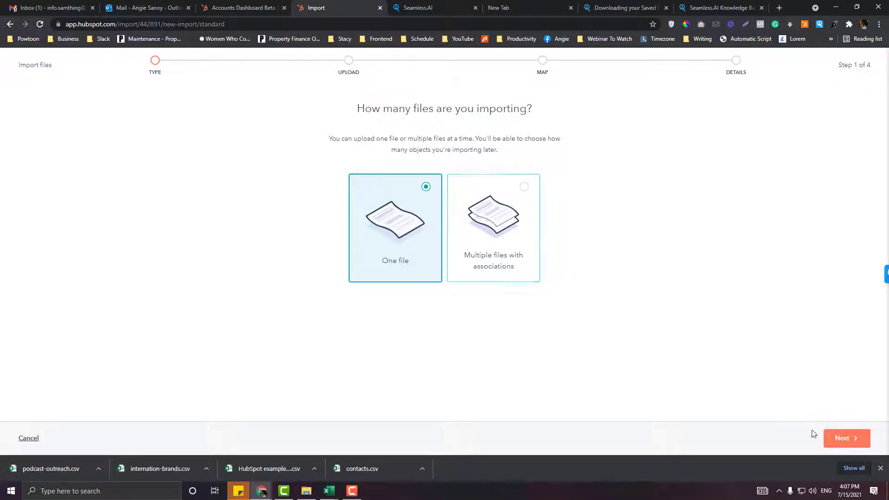
{"action": "left_click", "coordinate": [853, 440]}
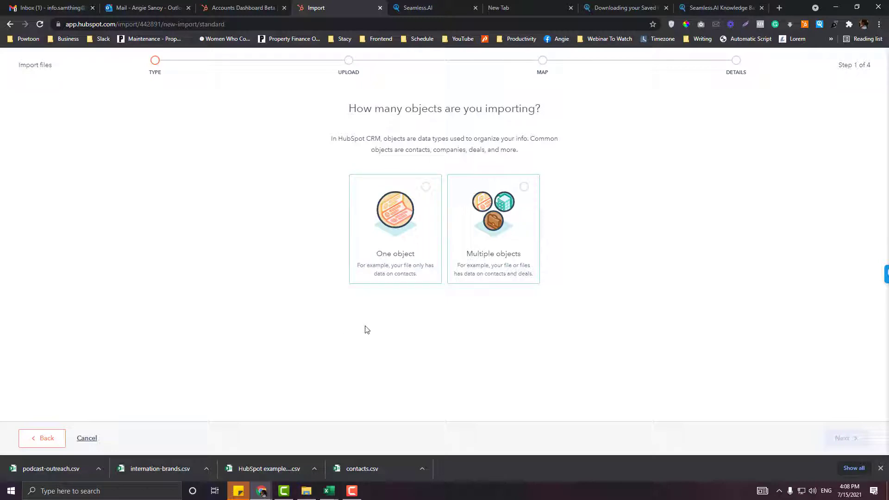
- Set the import to one object and choose Contacts as the object type
{"action": "left_click", "coordinate": [415, 223]}
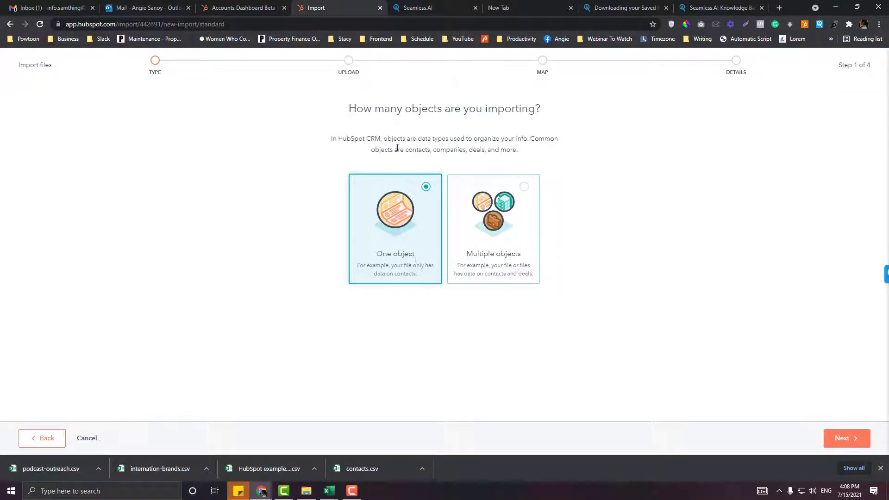
{"action": "left_click", "coordinate": [842, 444]}
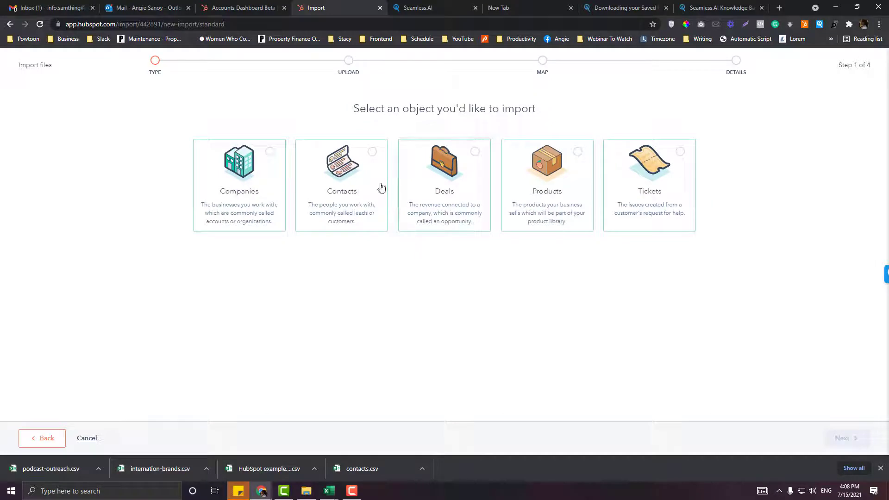
{"action": "left_click", "coordinate": [379, 185]}
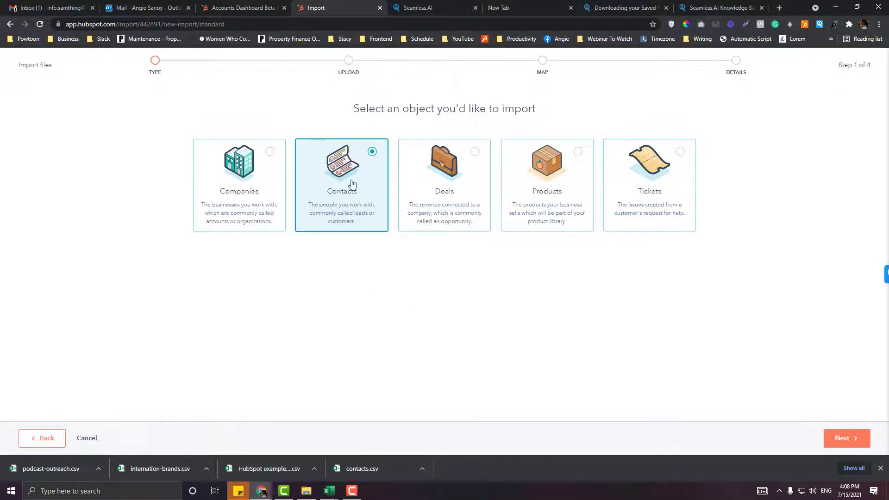
{"action": "left_click", "coordinate": [845, 439]}
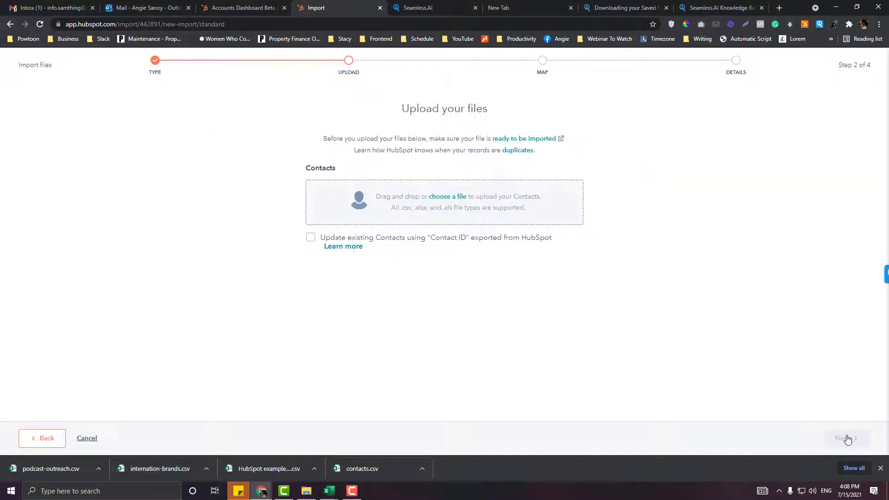
- Upload the podcast-outreach file from the erase folder as the contacts file and continue to the column mapping
{"action": "left_click", "coordinate": [448, 199]}
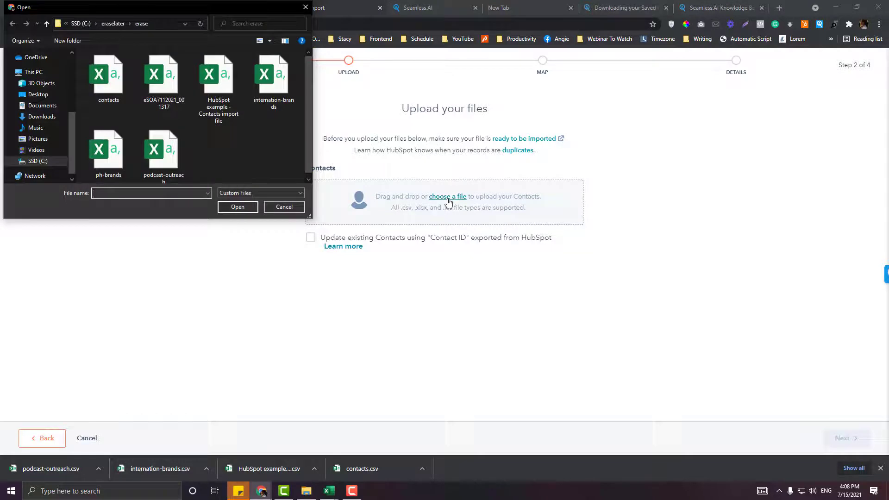
{"action": "type", "text": "podcast-outreach"}
{"action": "key", "text": "Return"}
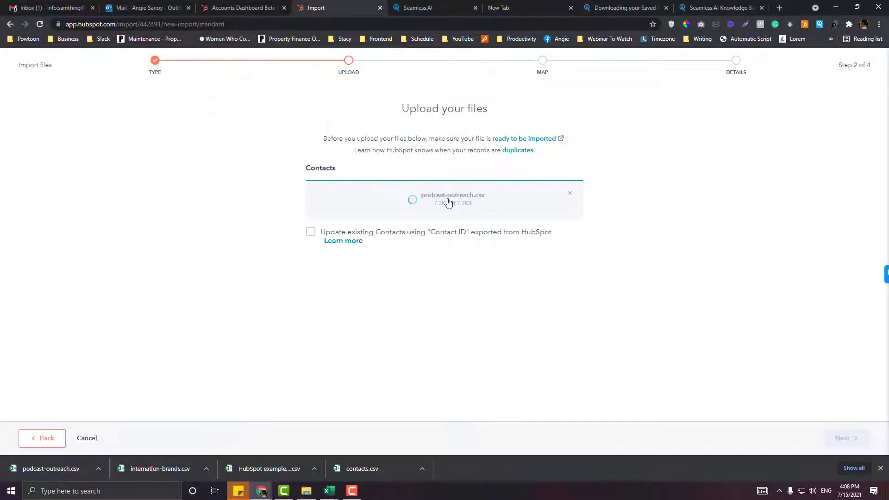
{"action": "left_click", "coordinate": [829, 441]}
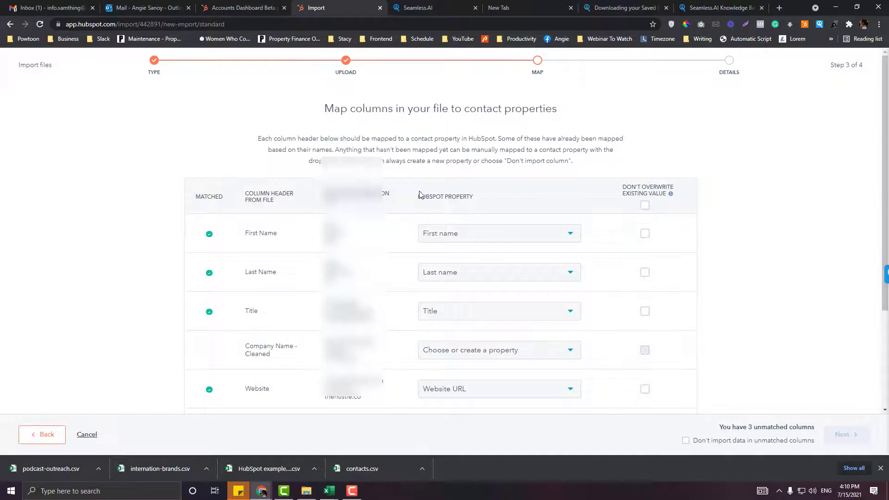
- Map the Company Name - Cleaned column to the Company name property
{"action": "scroll", "coordinate": [420, 194], "scroll_direction": "down", "scroll_amount": 1}
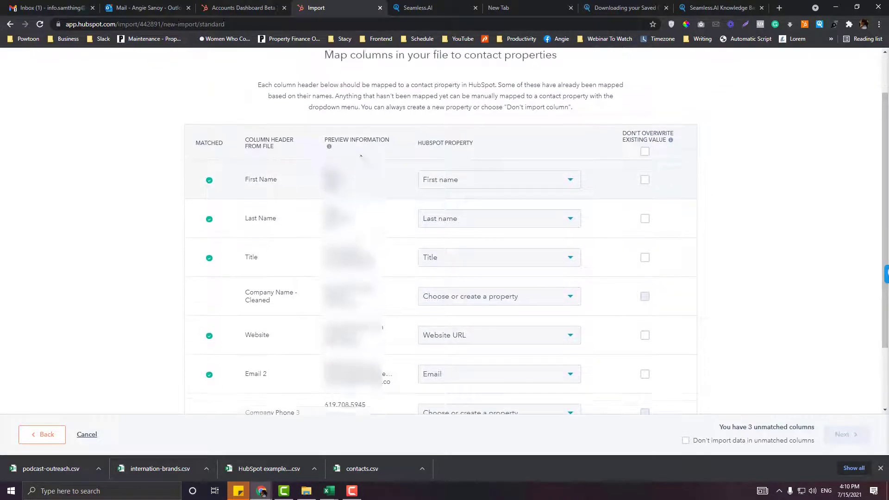
{"action": "scroll", "coordinate": [360, 155], "scroll_direction": "up", "scroll_amount": 1}
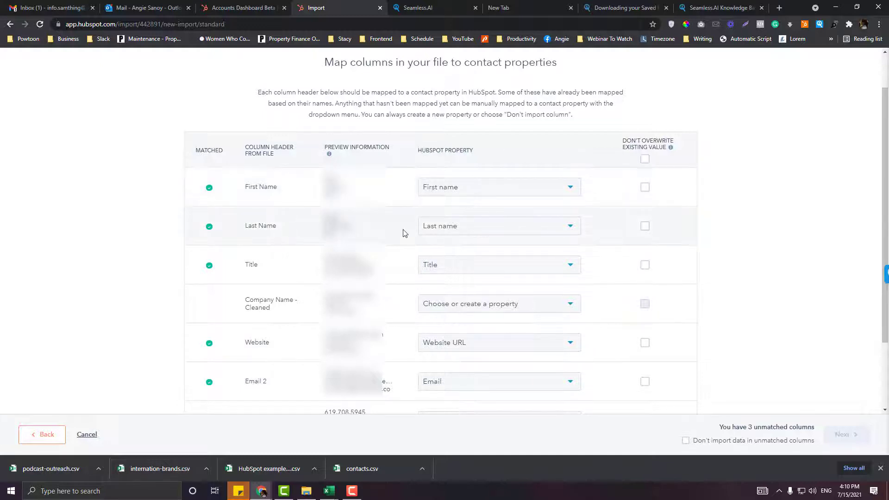
{"action": "scroll", "coordinate": [299, 286], "scroll_direction": "down", "scroll_amount": 1}
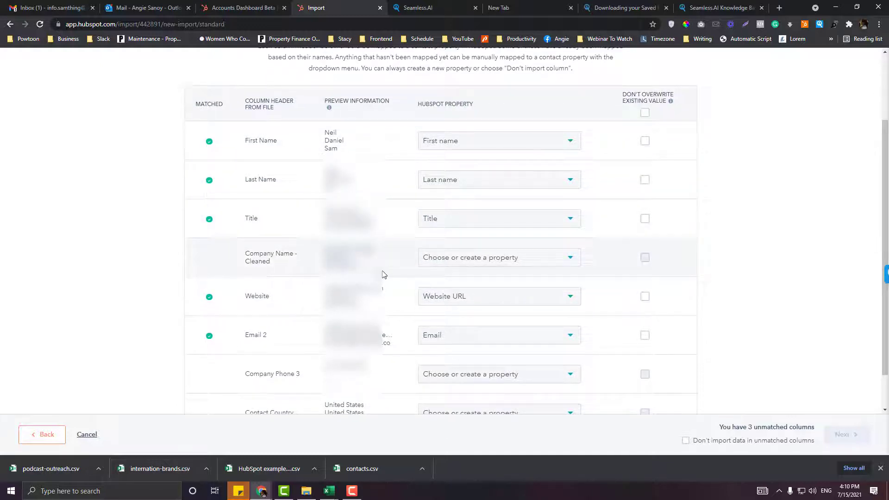
{"action": "left_click", "coordinate": [455, 265]}
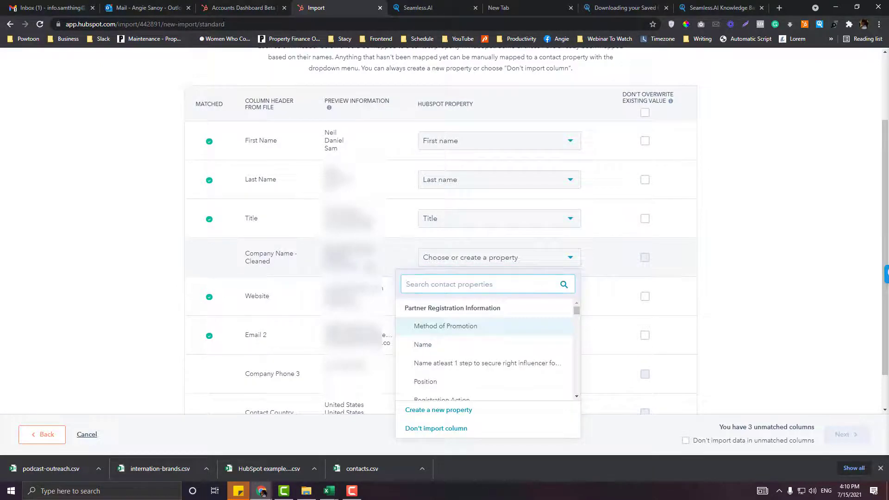
{"action": "scroll", "coordinate": [456, 265], "scroll_direction": "down", "scroll_amount": 1}
{"action": "left_click", "coordinate": [466, 209]}
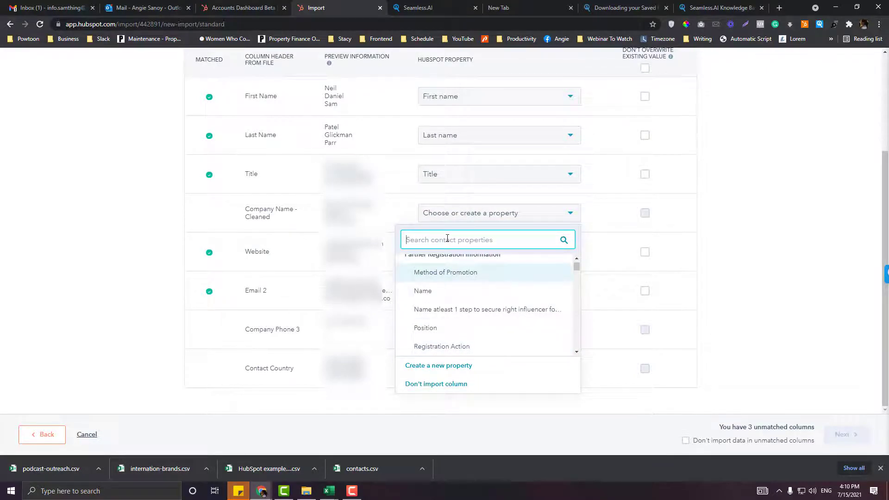
{"action": "type", "text": "comp"}
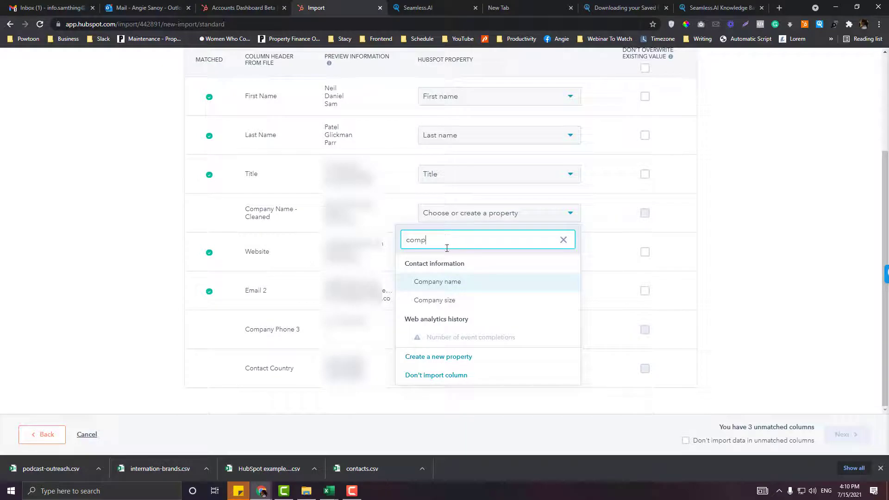
{"action": "left_click", "coordinate": [446, 283]}
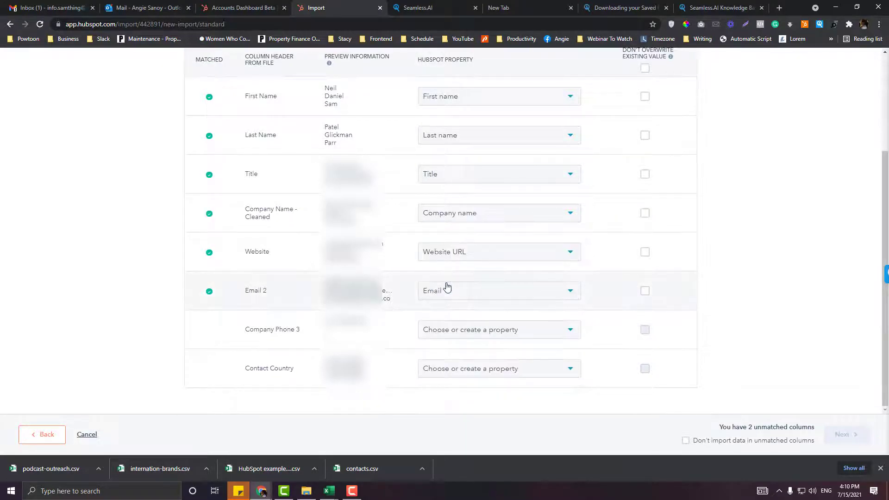
- Map the Company Phone 3 column to the Phone number property
{"action": "scroll", "coordinate": [446, 287], "scroll_direction": "up", "scroll_amount": 2}
{"action": "scroll", "coordinate": [447, 287], "scroll_direction": "down", "scroll_amount": 2}
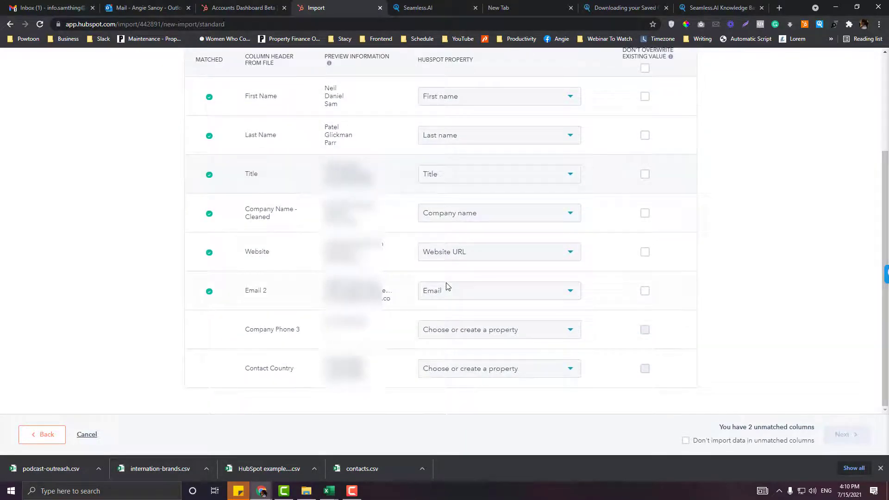
{"action": "left_click", "coordinate": [453, 330]}
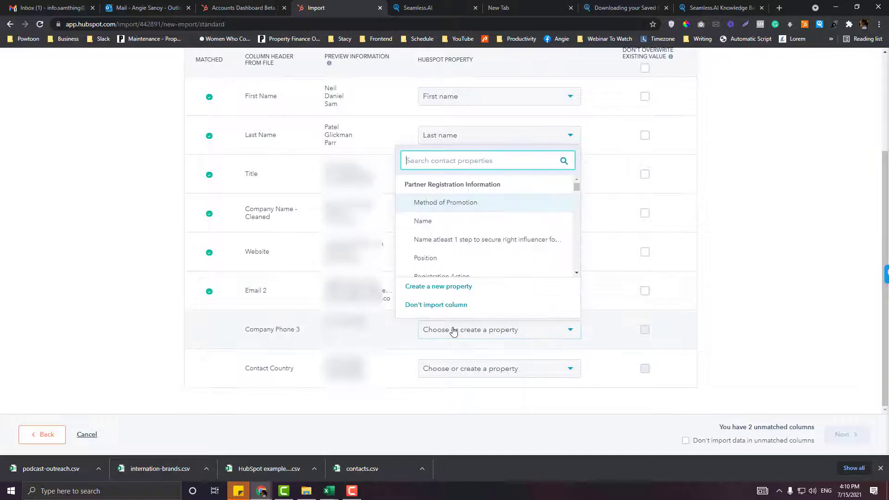
{"action": "type", "text": "mo"}
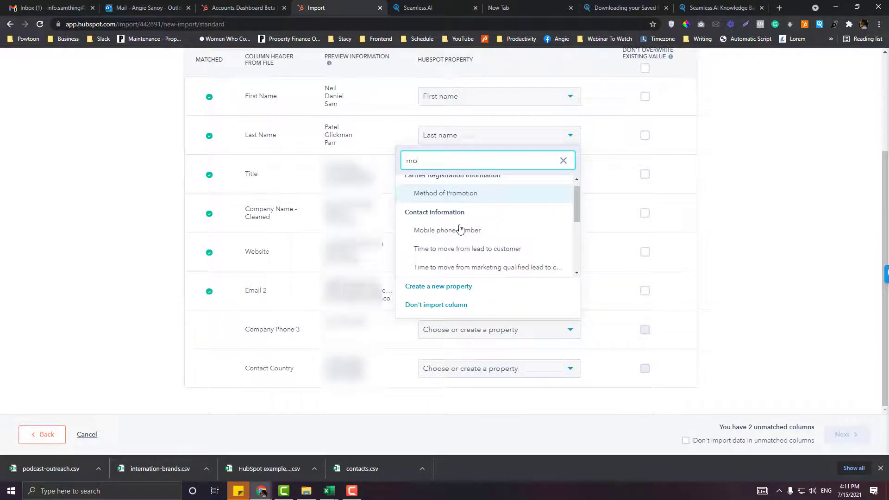
{"action": "key", "text": "ctrl+a"}
{"action": "type", "text": "phon"}
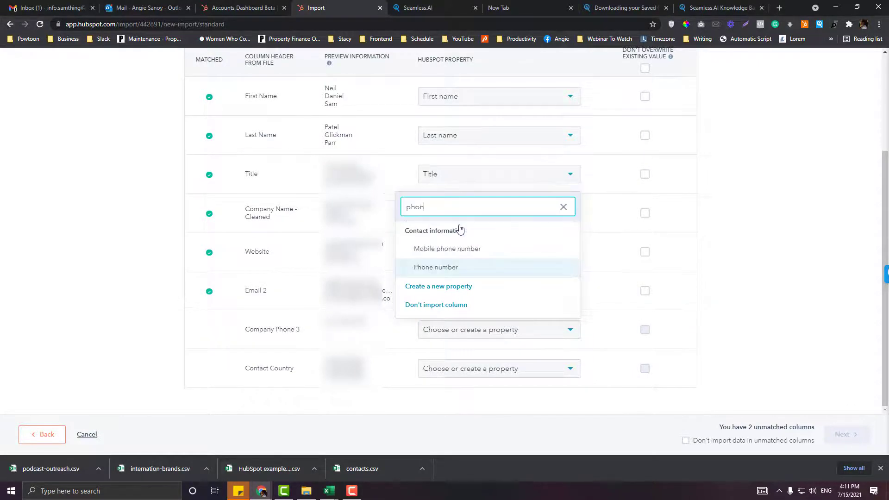
{"action": "left_click", "coordinate": [459, 267]}
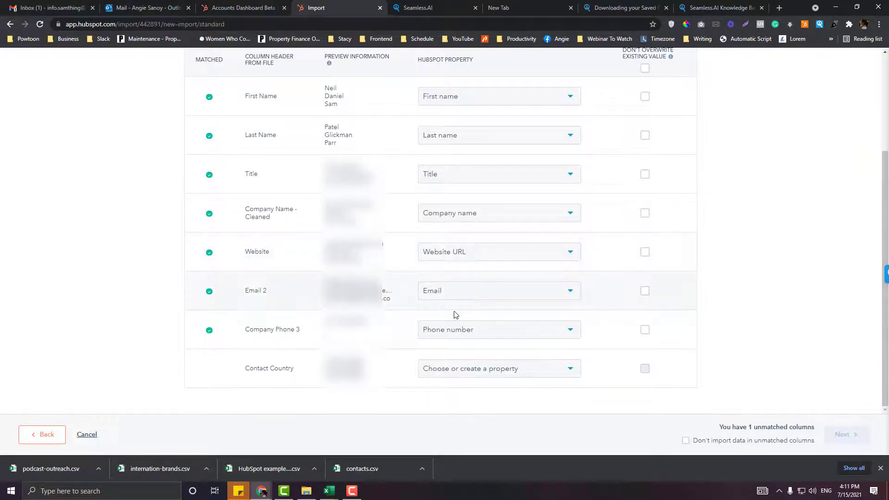
- Map the Contact Country column to the Country/Region property
{"action": "left_click", "coordinate": [468, 376]}
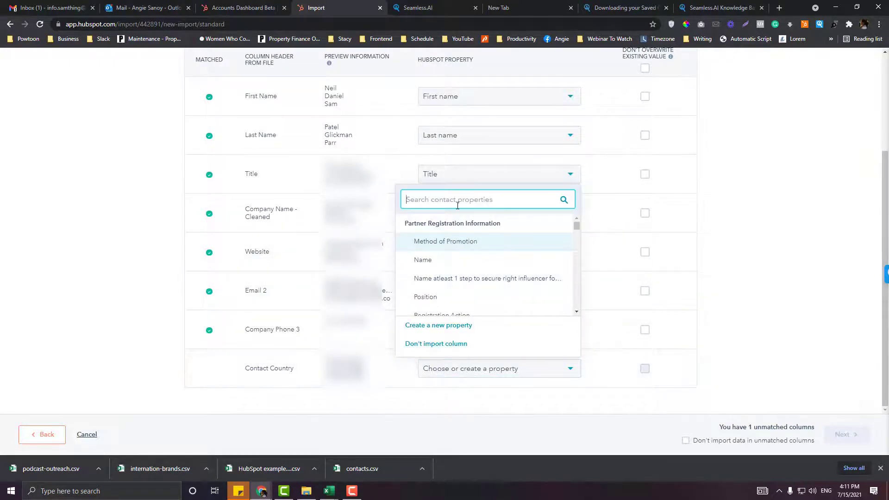
{"action": "type", "text": "coun"}
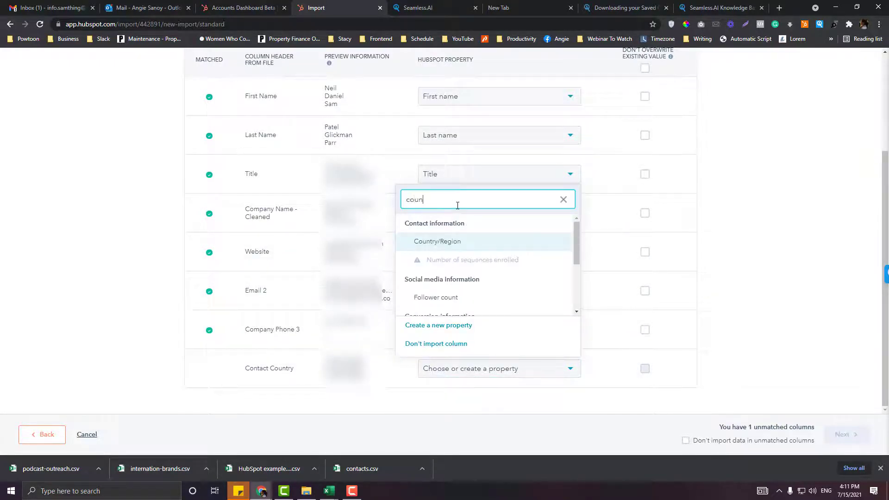
{"action": "left_click", "coordinate": [431, 242]}
- Review the column mapping, turn on Don't overwrite existing value for all columns and continue to the final details
{"action": "scroll", "coordinate": [634, 274], "scroll_direction": "up", "scroll_amount": 3}
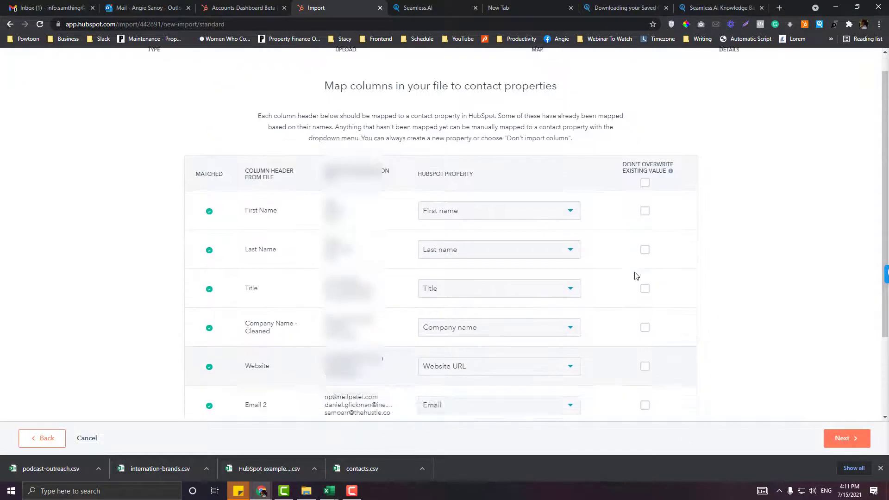
{"action": "scroll", "coordinate": [629, 274], "scroll_direction": "down", "scroll_amount": 3}
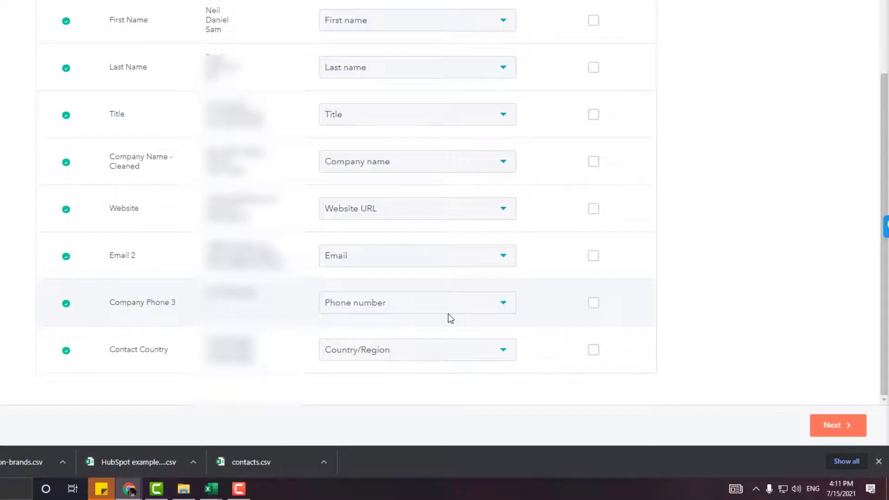
{"action": "scroll", "coordinate": [449, 318], "scroll_direction": "up", "scroll_amount": 2}
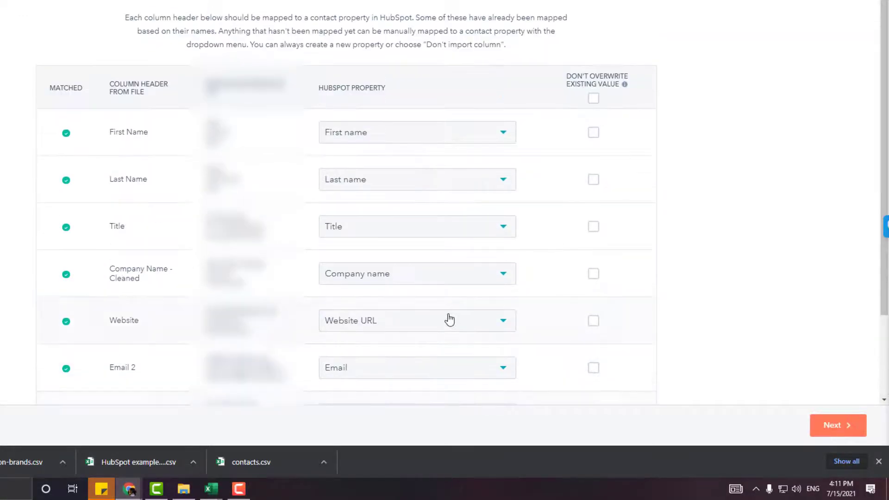
{"action": "scroll", "coordinate": [449, 319], "scroll_direction": "down", "scroll_amount": 2}
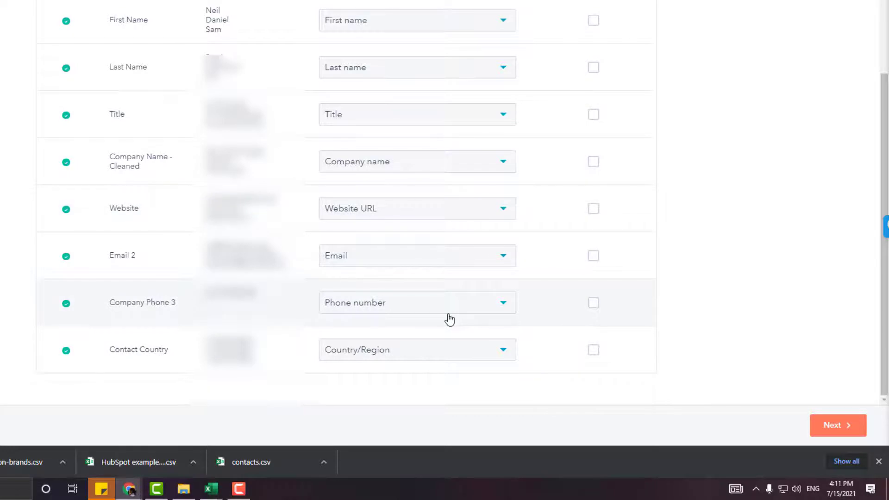
{"action": "scroll", "coordinate": [449, 319], "scroll_direction": "up", "scroll_amount": 3}
{"action": "scroll", "coordinate": [647, 336], "scroll_direction": "down", "scroll_amount": 3}
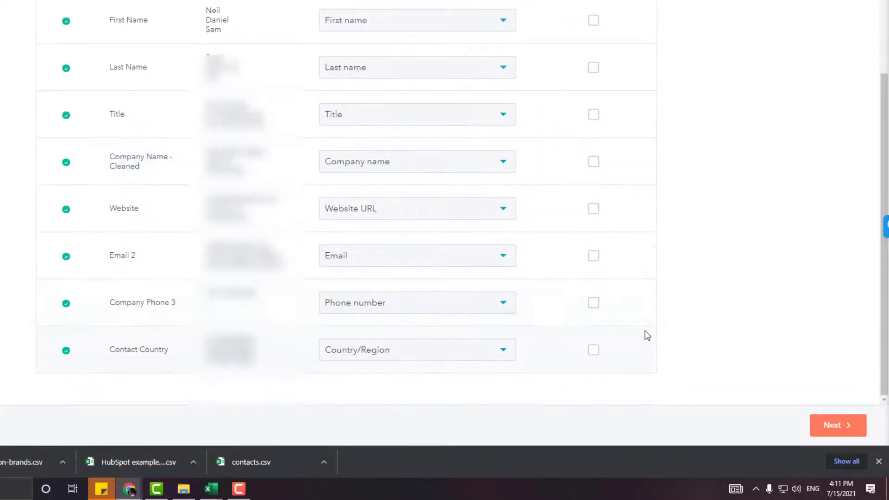
{"action": "scroll", "coordinate": [647, 335], "scroll_direction": "up", "scroll_amount": 2}
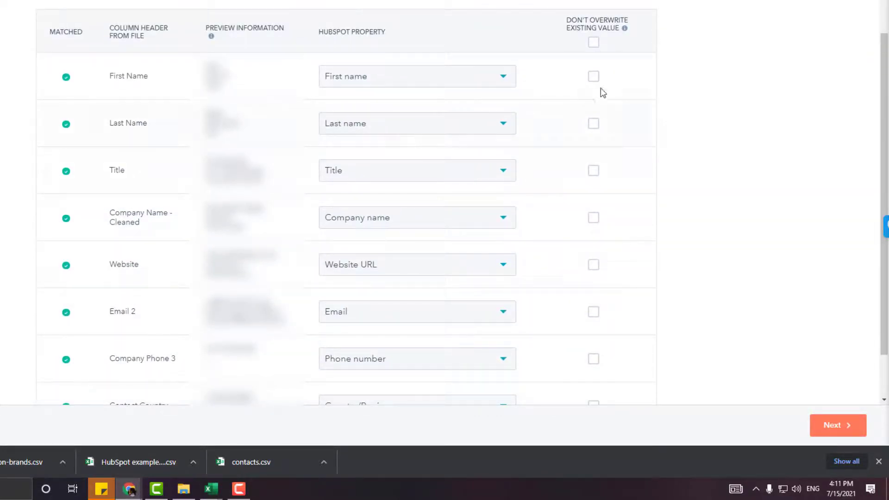
{"action": "left_click", "coordinate": [592, 42]}
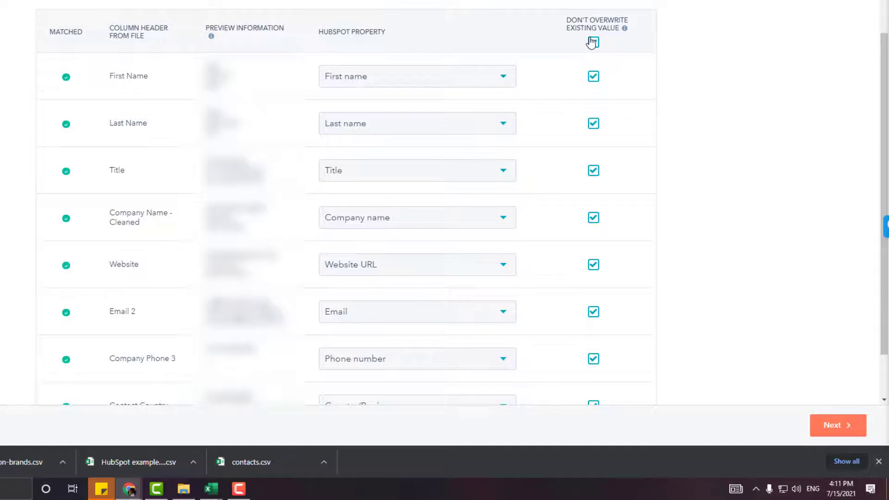
{"action": "left_click", "coordinate": [592, 42]}
{"action": "left_click", "coordinate": [592, 42]}
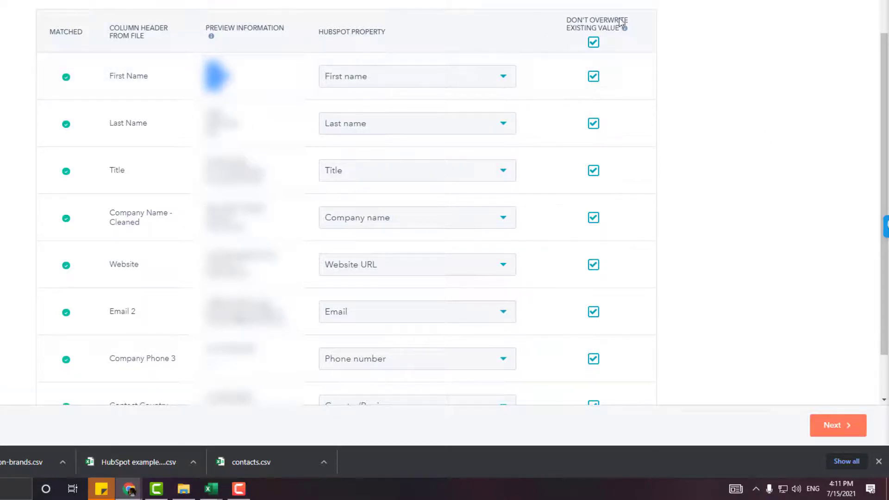
{"action": "scroll", "coordinate": [766, 213], "scroll_direction": "down", "scroll_amount": 1}
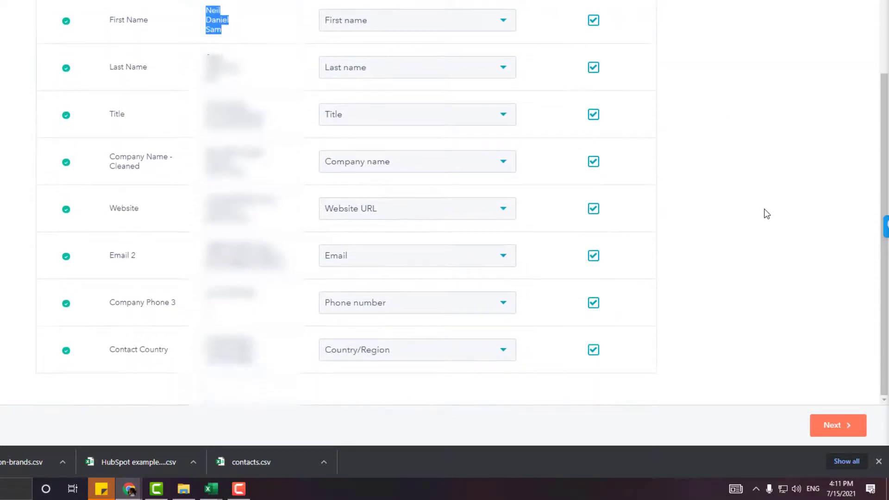
{"action": "left_click", "coordinate": [834, 429]}
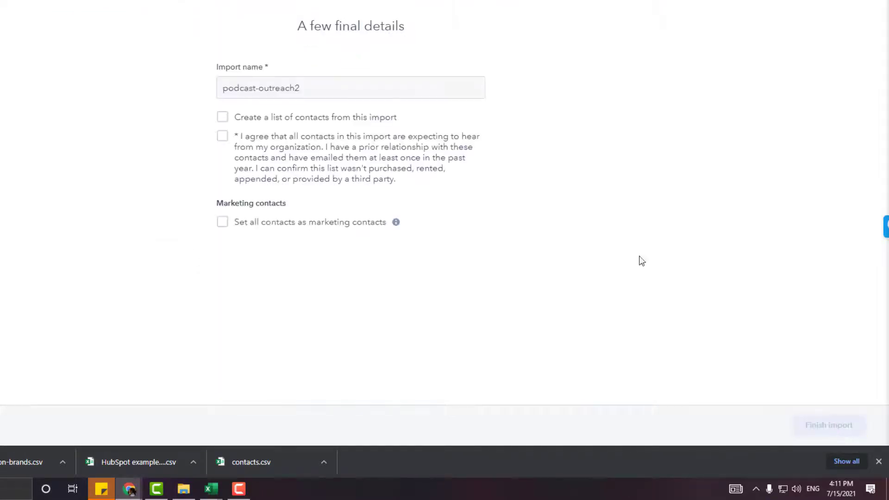
- Name the import "Podcast Outreach - " plus the owner's first name, and enable creating a contact list and the contact consent agreement
{"action": "left_click_drag", "start_coordinate": [332, 89], "coordinate": [165, 88]}
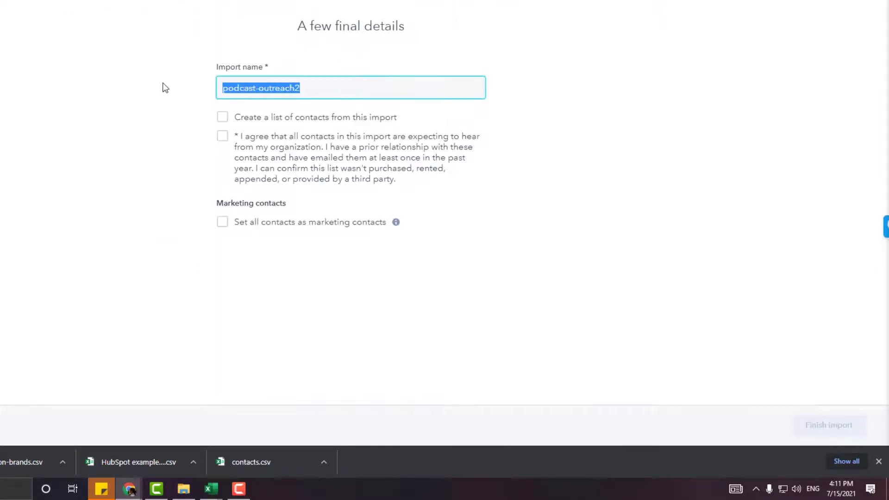
{"action": "left_click", "coordinate": [223, 117]}
{"action": "triple_click", "coordinate": [257, 89]}
{"action": "left_click_drag", "start_coordinate": [258, 89], "coordinate": [314, 89]}
{"action": "type", "text": "Angie -"}
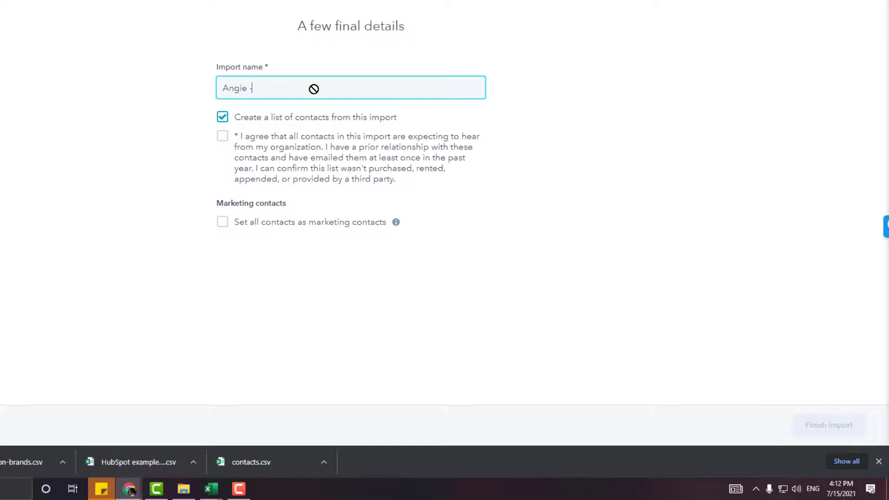
{"action": "key", "text": "ctrl+a"}
{"action": "type", "text": "Podcast Outreach - Angie"}
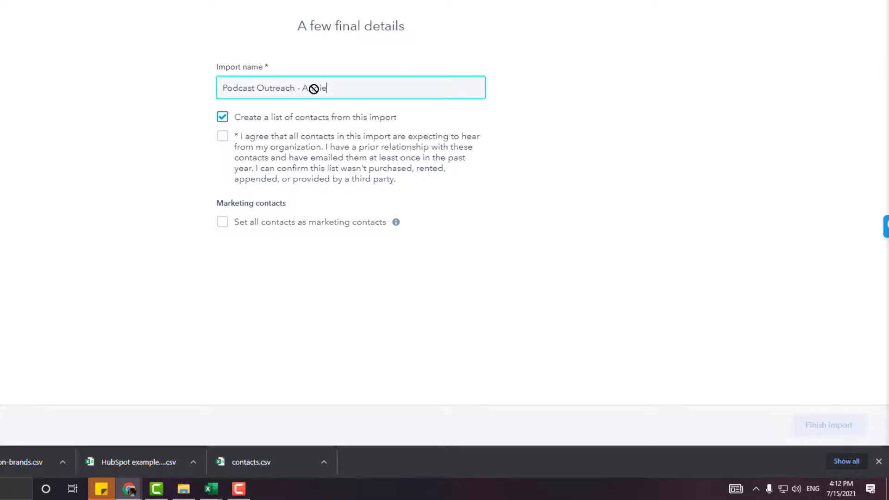
{"action": "left_click", "coordinate": [223, 151]}
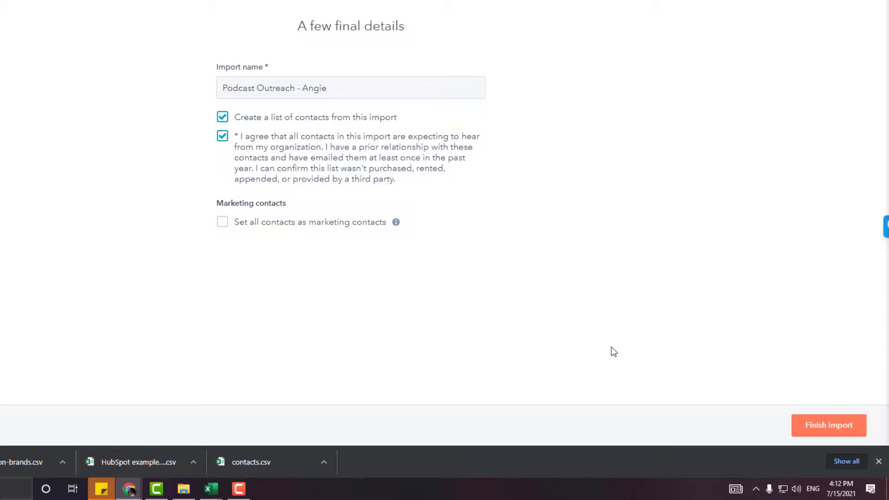
- Finish the contact import and check its entry in the past imports table
{"action": "left_click", "coordinate": [811, 431]}
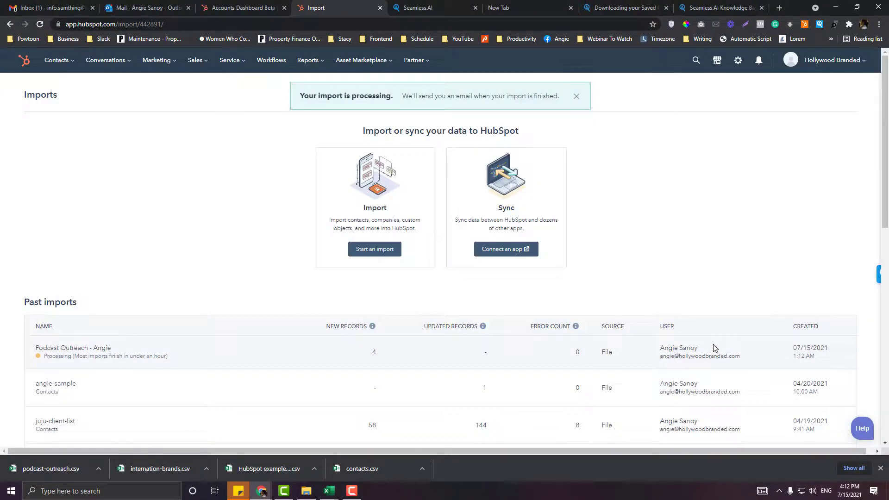
{"action": "scroll", "coordinate": [175, 199], "scroll_direction": "down", "scroll_amount": 1}
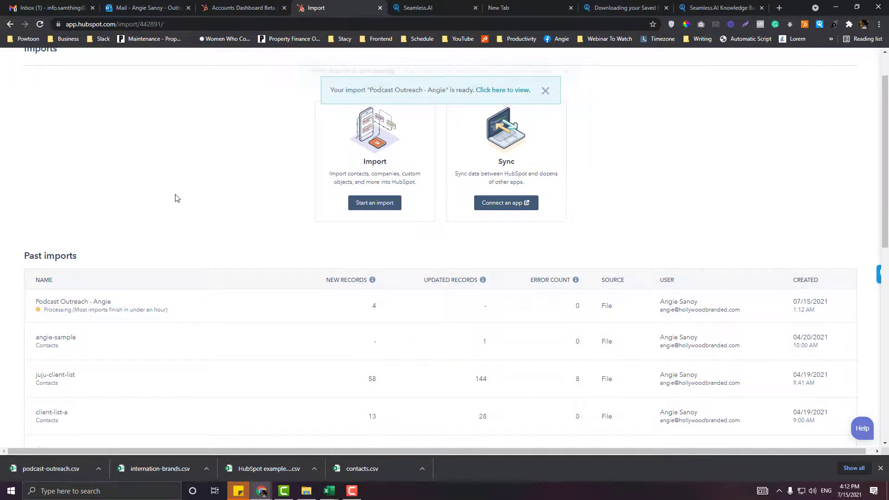
{"action": "scroll", "coordinate": [175, 198], "scroll_direction": "up", "scroll_amount": 1}
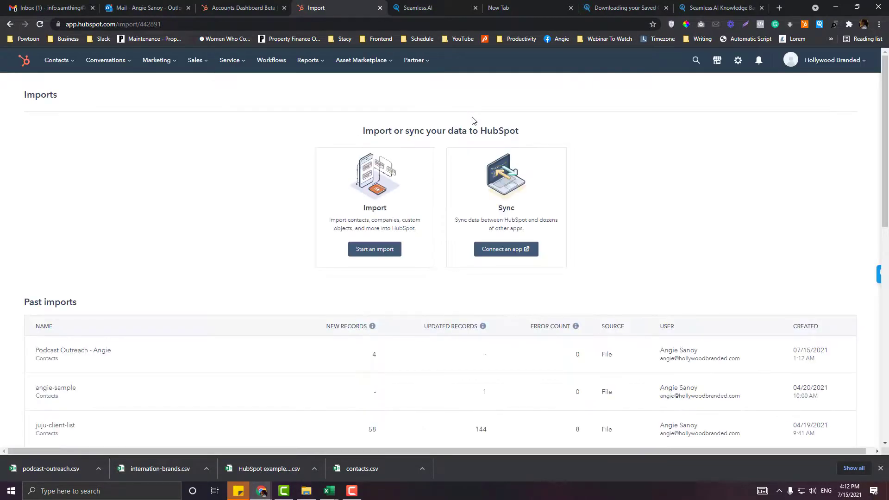
{"action": "scroll", "coordinate": [407, 263], "scroll_direction": "down", "scroll_amount": 1}
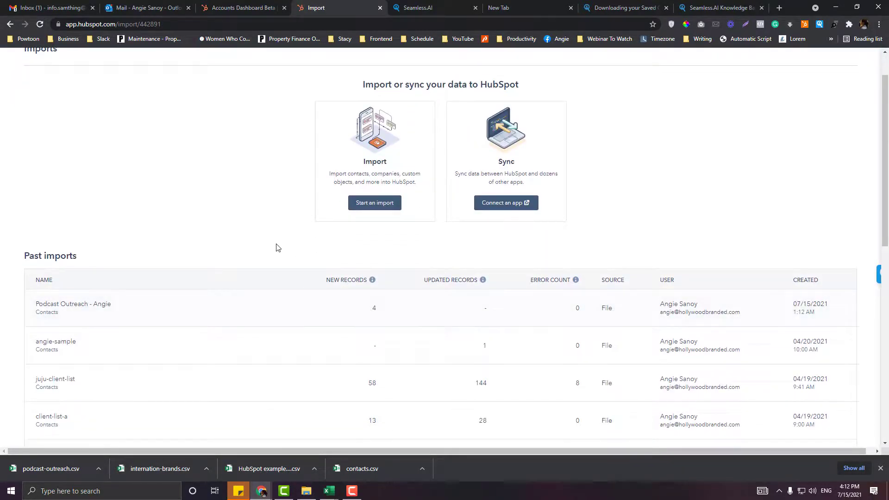
- Open the contact lists library and compare the type of the new Podcast Outreach list with that of the Hollywood Opportunity 2020 list
{"action": "scroll", "coordinate": [276, 247], "scroll_direction": "up", "scroll_amount": 1}
{"action": "left_click", "coordinate": [57, 60]}
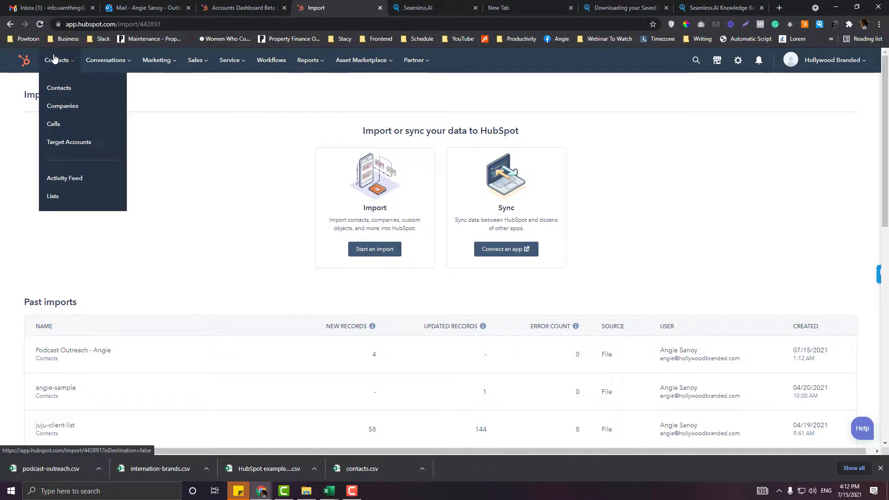
{"action": "left_click", "coordinate": [65, 197]}
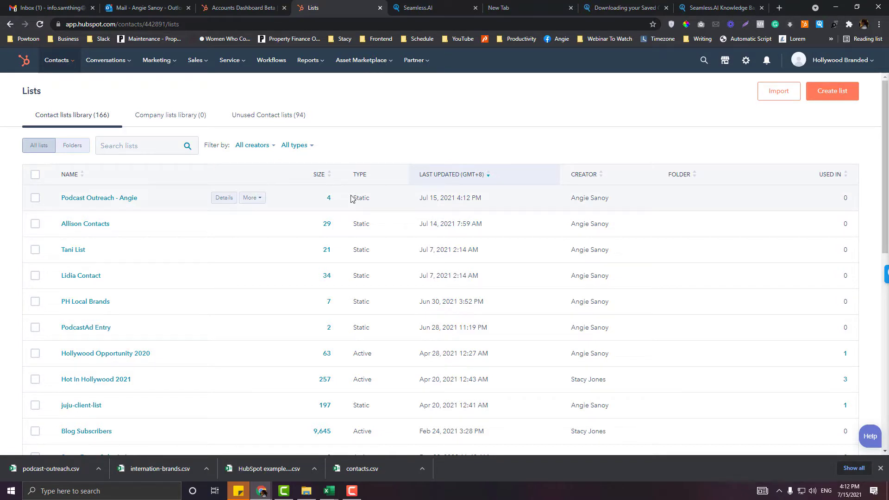
{"action": "left_click_drag", "start_coordinate": [352, 197], "coordinate": [383, 199]}
{"action": "left_click_drag", "start_coordinate": [377, 357], "coordinate": [345, 356]}
{"action": "left_click_drag", "start_coordinate": [353, 199], "coordinate": [366, 198]}
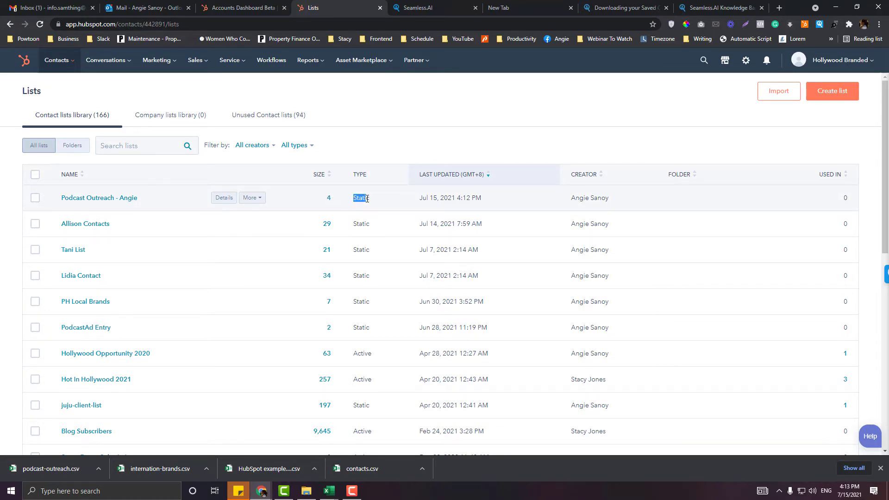